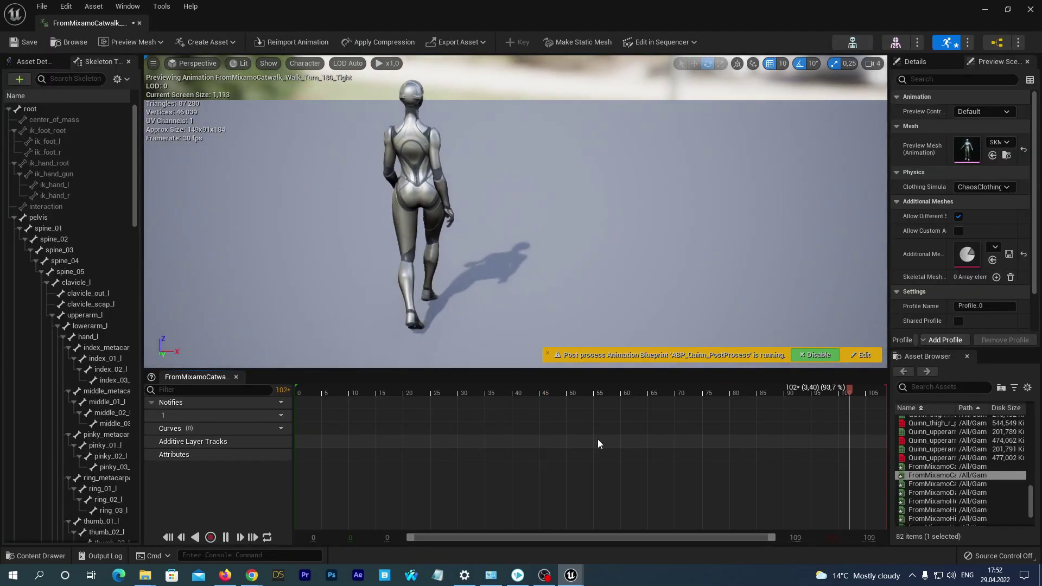
Step: Preview the Twerk and rumba dances, then orbit the camera around the dancing characters
{"action": "key", "text": "Down"}
{"action": "key", "text": "Down"}
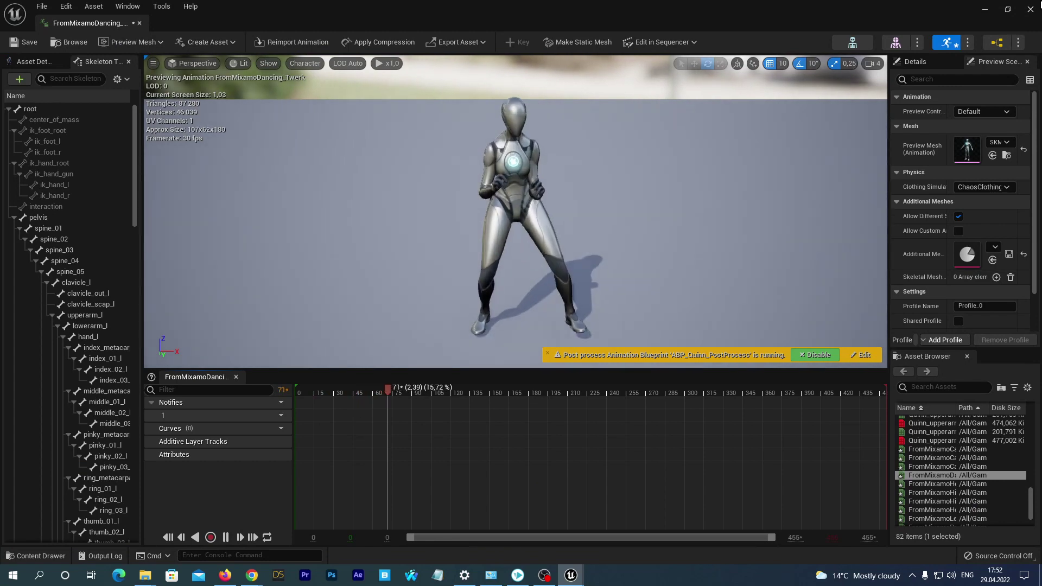
{"action": "key", "text": "Down"}
{"action": "key", "text": "Down"}
{"action": "key", "text": "Down"}
{"action": "key", "text": "Down"}
{"action": "key", "text": "Down"}
{"action": "key", "text": "Down"}
{"action": "key", "text": "Down"}
{"action": "key", "text": "Down"}
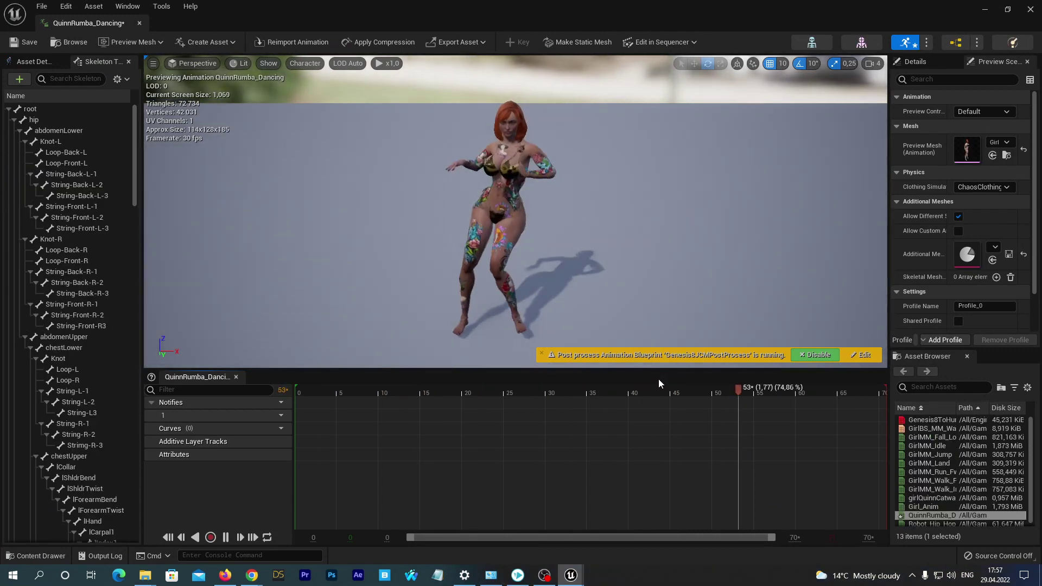
{"action": "left_click_drag", "start_coordinate": [668, 280], "coordinate": [700, 287]}
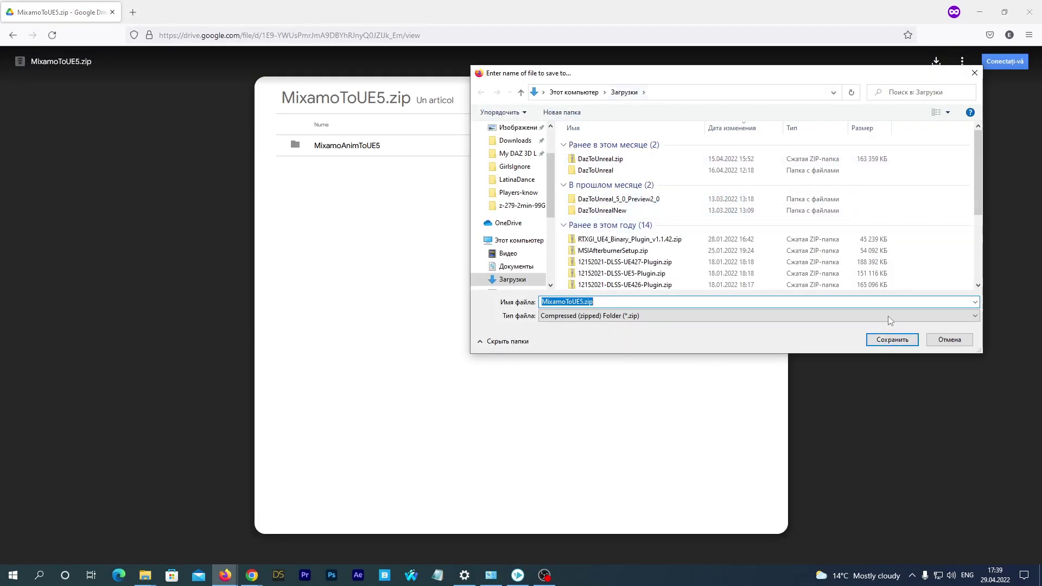
Step: Save the MixamoToUE5.zip archive to the Downloads folder
{"action": "left_click", "coordinate": [891, 340]}
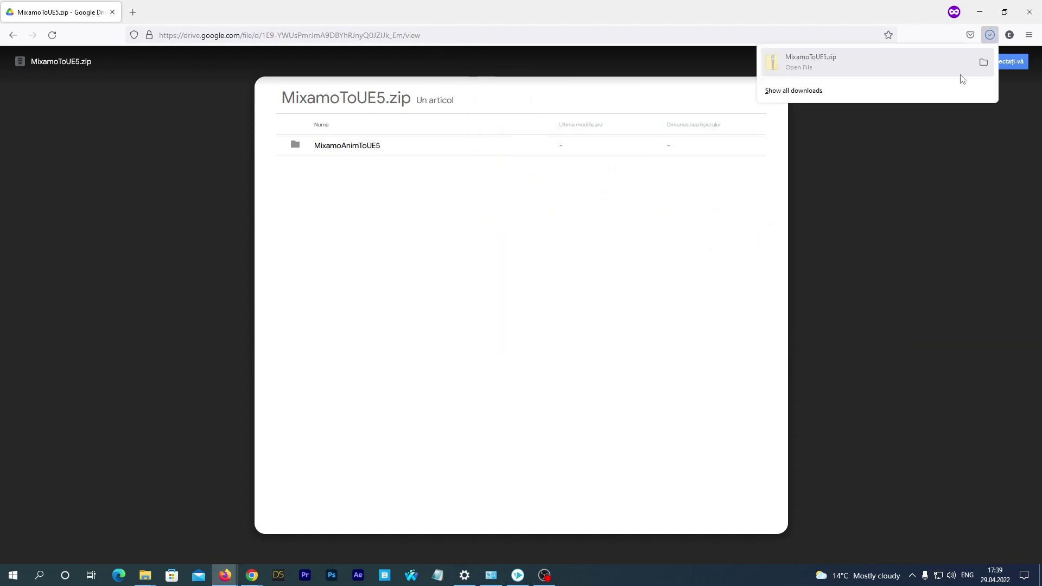
Step: Extract MixamoToUE5.zip with 7-Zip into a MixamoToUE5 folder
{"action": "left_click", "coordinate": [983, 63]}
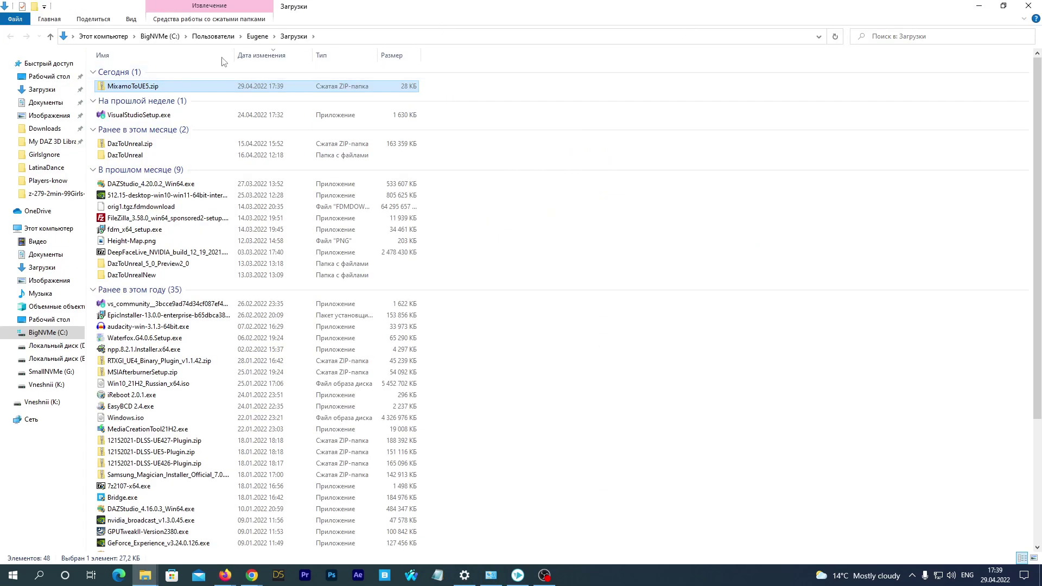
{"action": "right_click", "coordinate": [131, 89]}
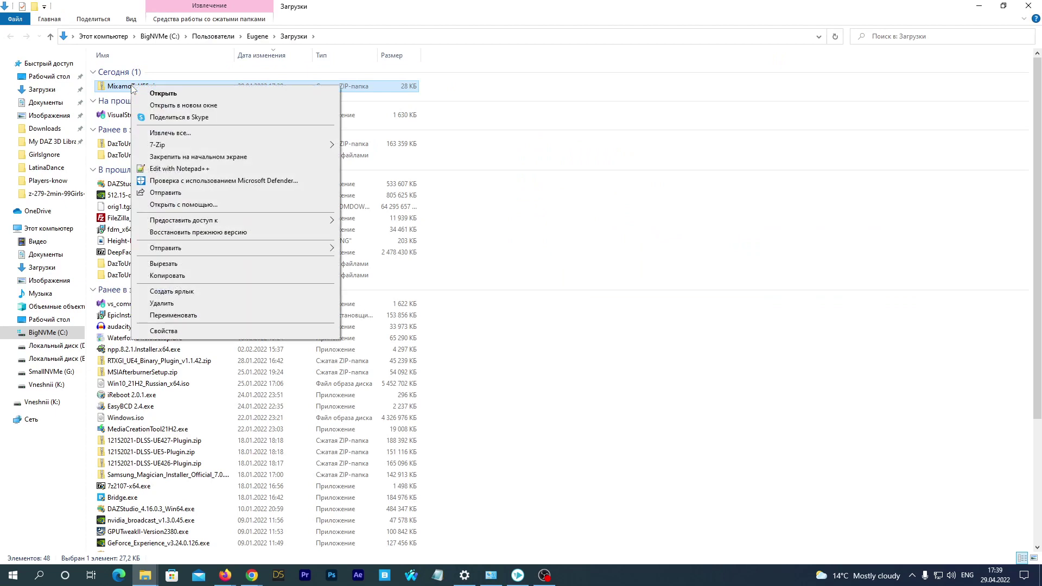
{"action": "mouse_move", "coordinate": [197, 145]}
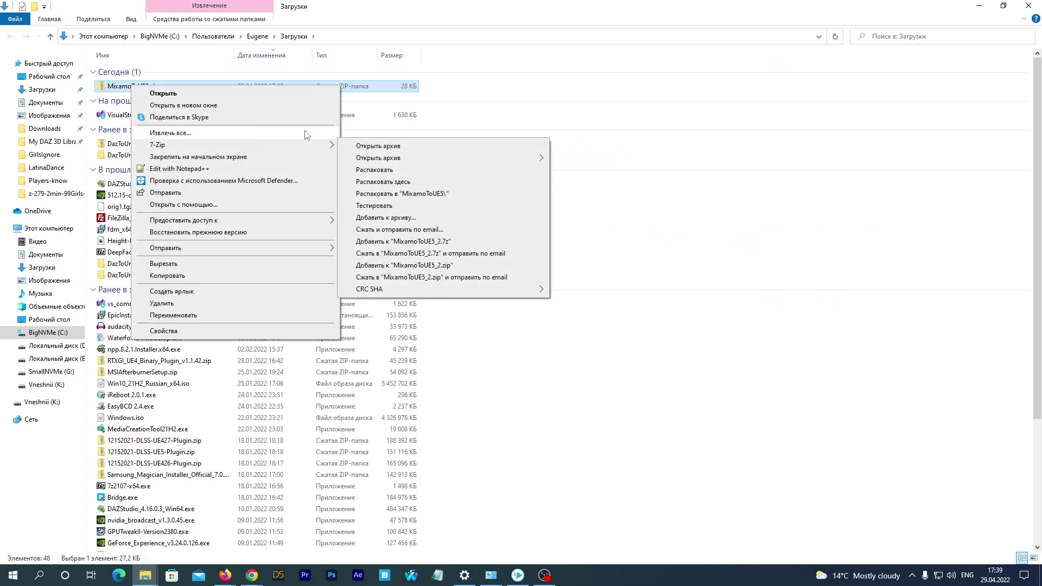
{"action": "left_click", "coordinate": [416, 196]}
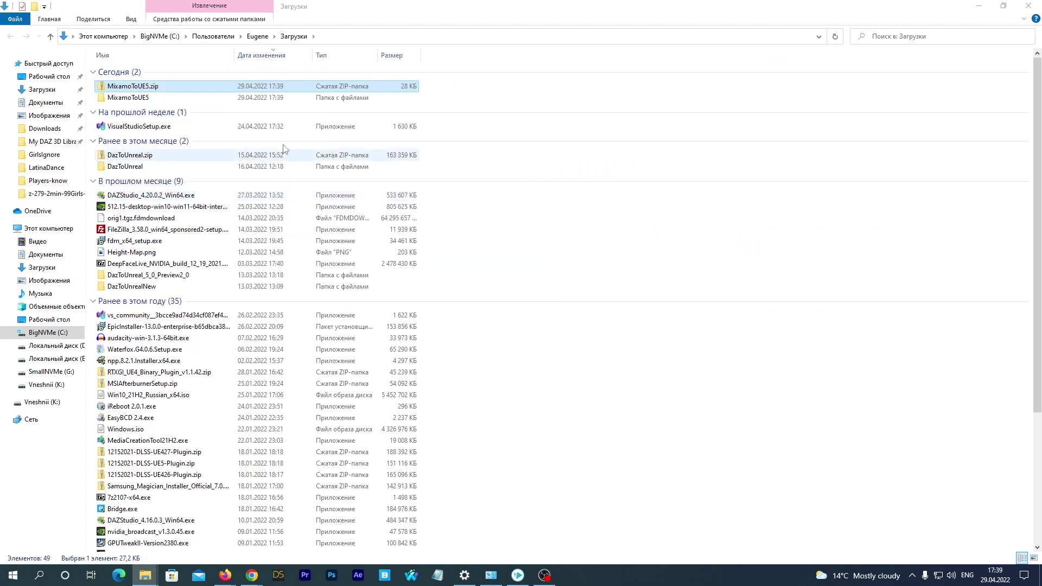
Step: Open the extracted MixamoToUE5 folder and copy the MixamoAnimToUE5 folder
{"action": "left_click", "coordinate": [124, 98]}
{"action": "double_click", "coordinate": [124, 98]}
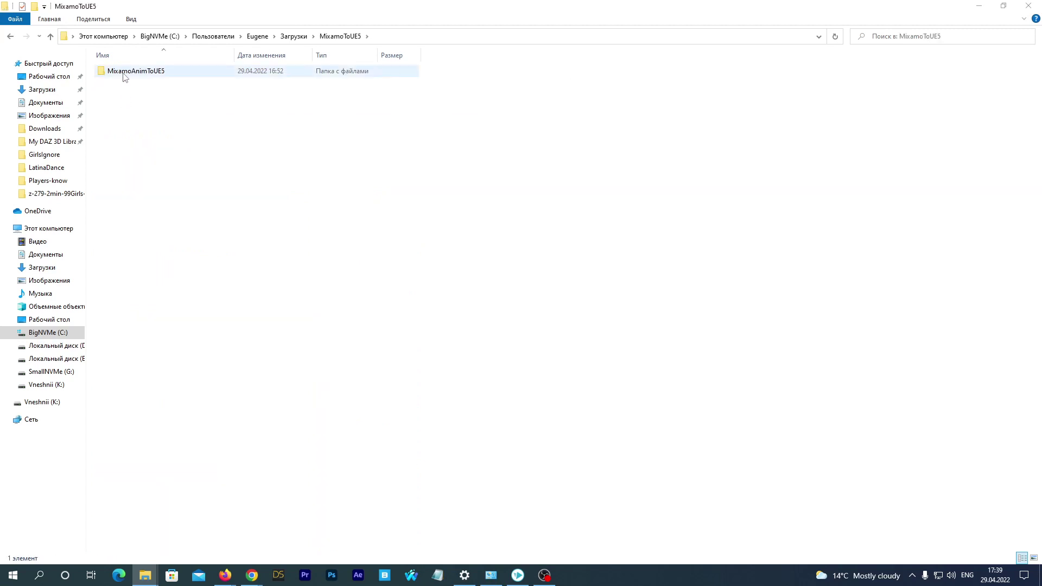
{"action": "right_click", "coordinate": [124, 77]}
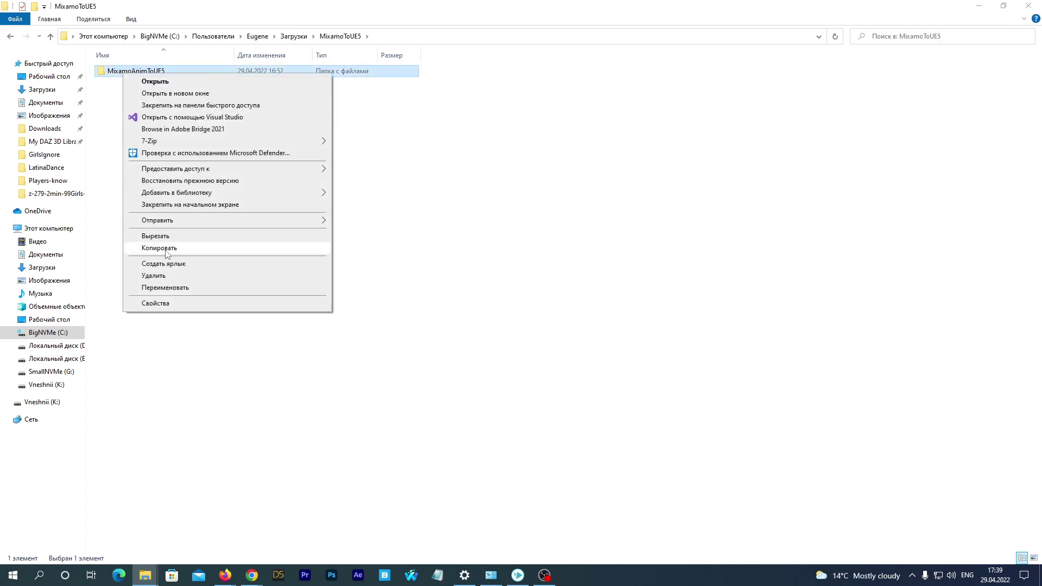
{"action": "left_click", "coordinate": [159, 248]}
Step: Paste MixamoAnimToUE5 into C:\Program Files\Epic Games\UE_5.0\Engine\Plugins
{"action": "left_click", "coordinate": [102, 36]}
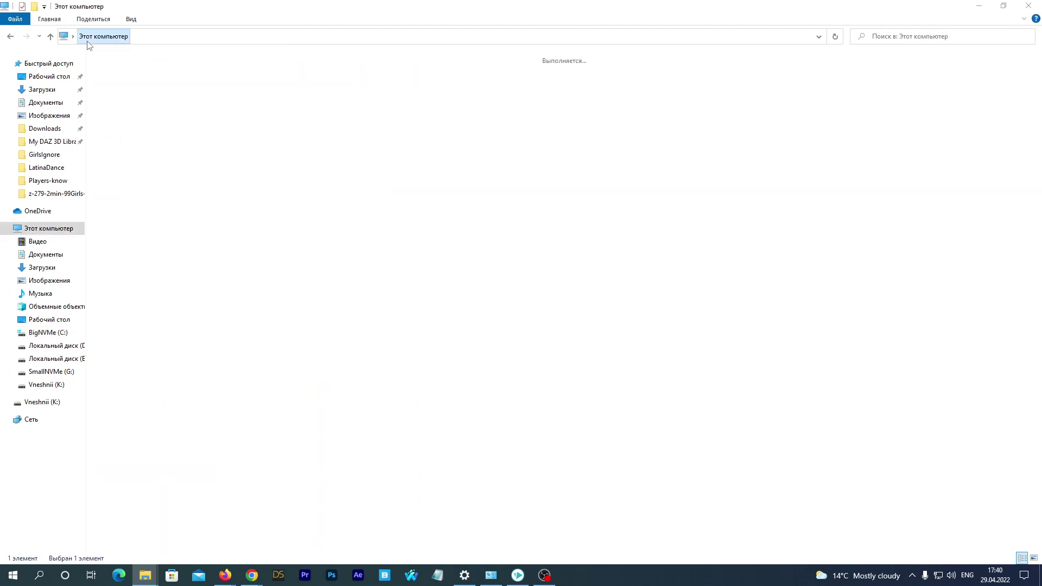
{"action": "double_click", "coordinate": [130, 160]}
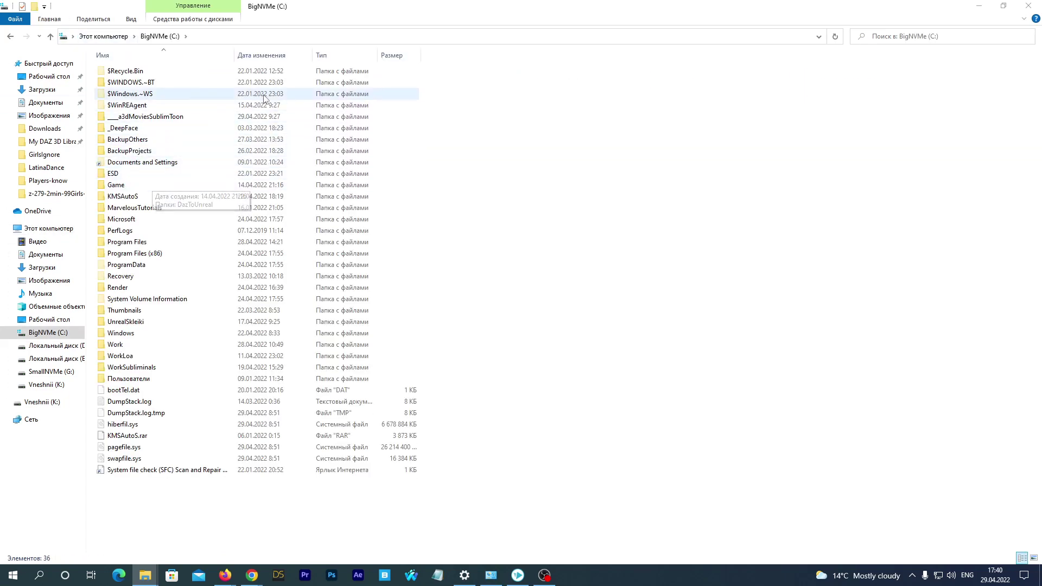
{"action": "left_click", "coordinate": [136, 245]}
{"action": "double_click", "coordinate": [136, 247]}
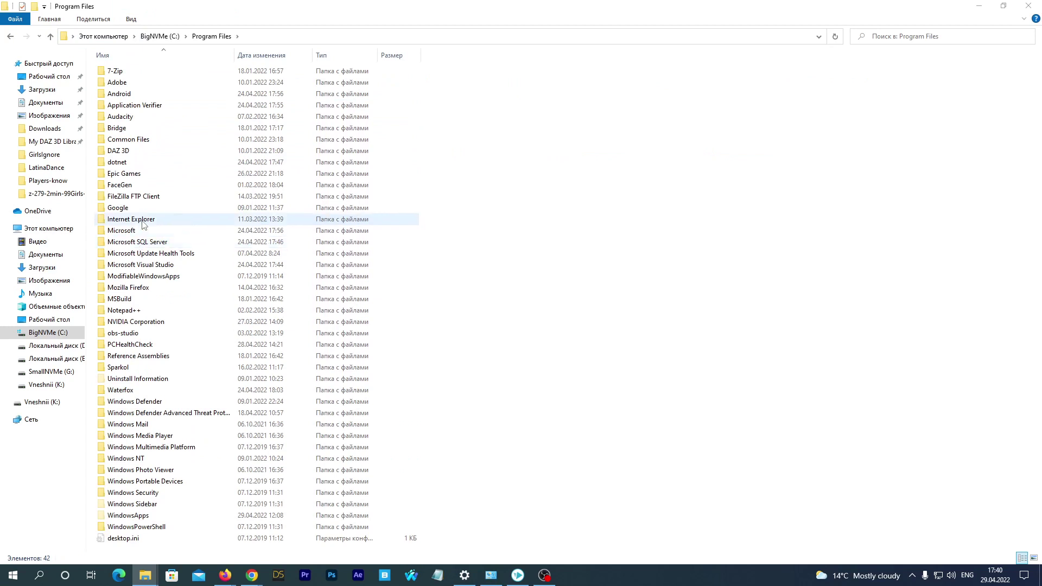
{"action": "double_click", "coordinate": [123, 173]}
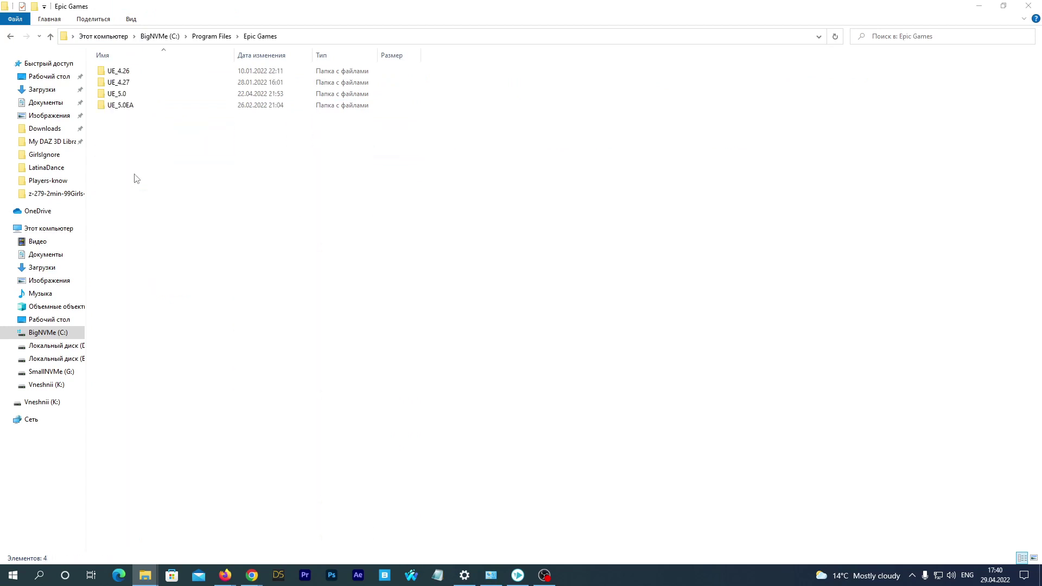
{"action": "double_click", "coordinate": [118, 94]}
{"action": "double_click", "coordinate": [129, 83]}
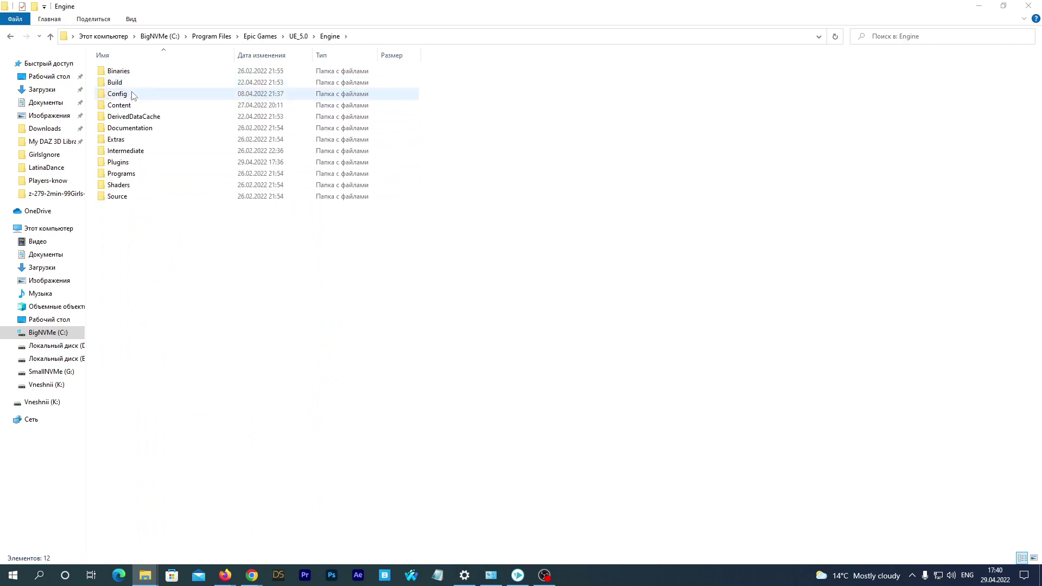
{"action": "double_click", "coordinate": [133, 165]}
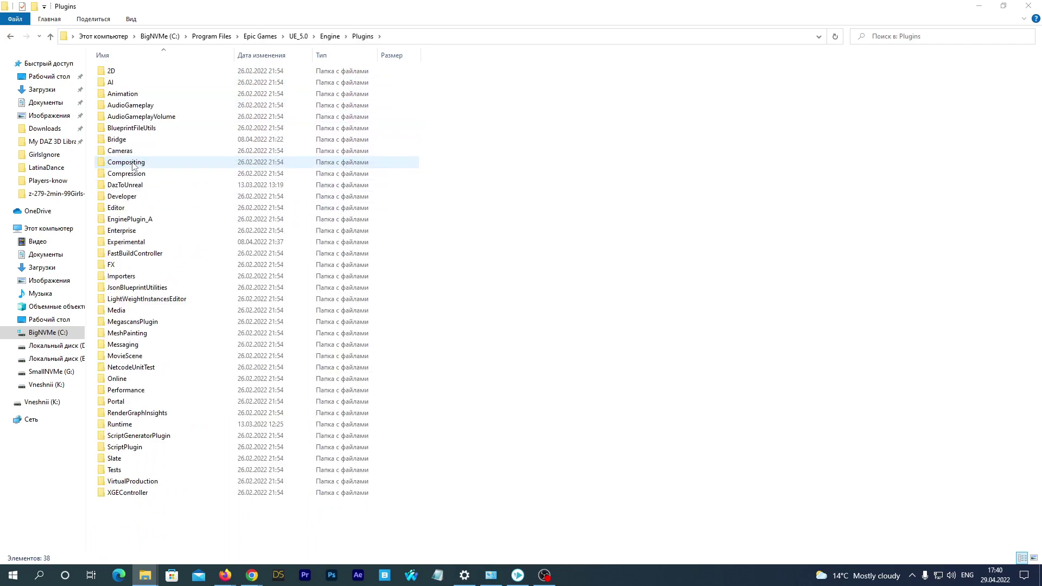
{"action": "right_click", "coordinate": [540, 286]}
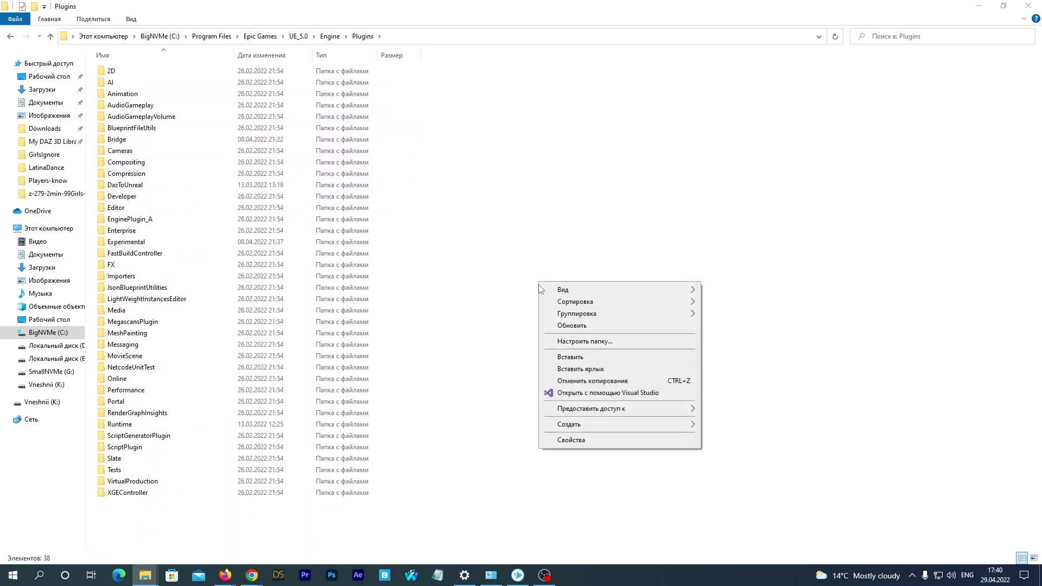
{"action": "left_click", "coordinate": [573, 353]}
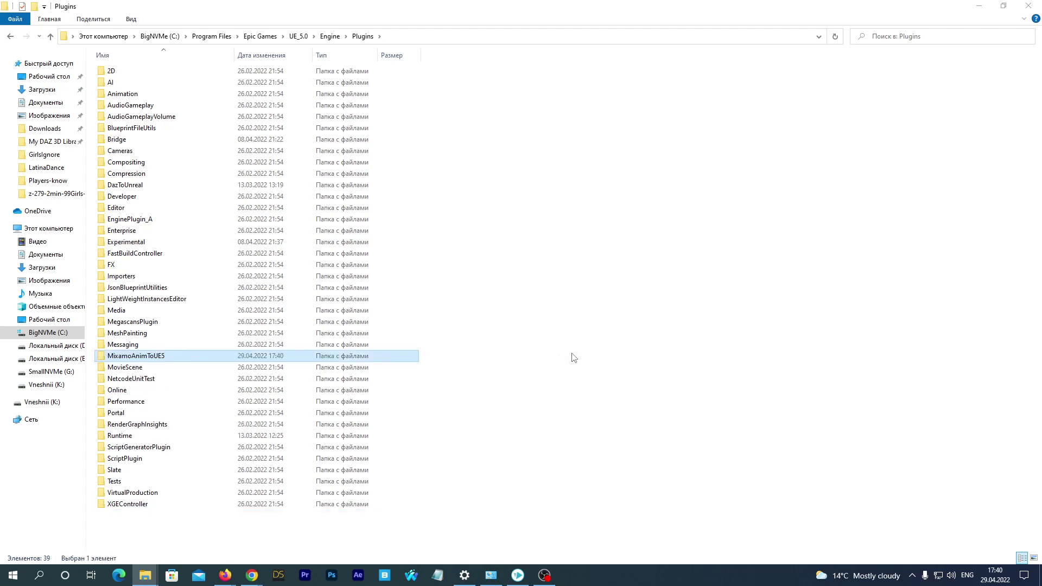
Step: Minimize Explorer, close private Firefox, and bring the Chrome New Tab window forward
{"action": "left_click", "coordinate": [978, 6]}
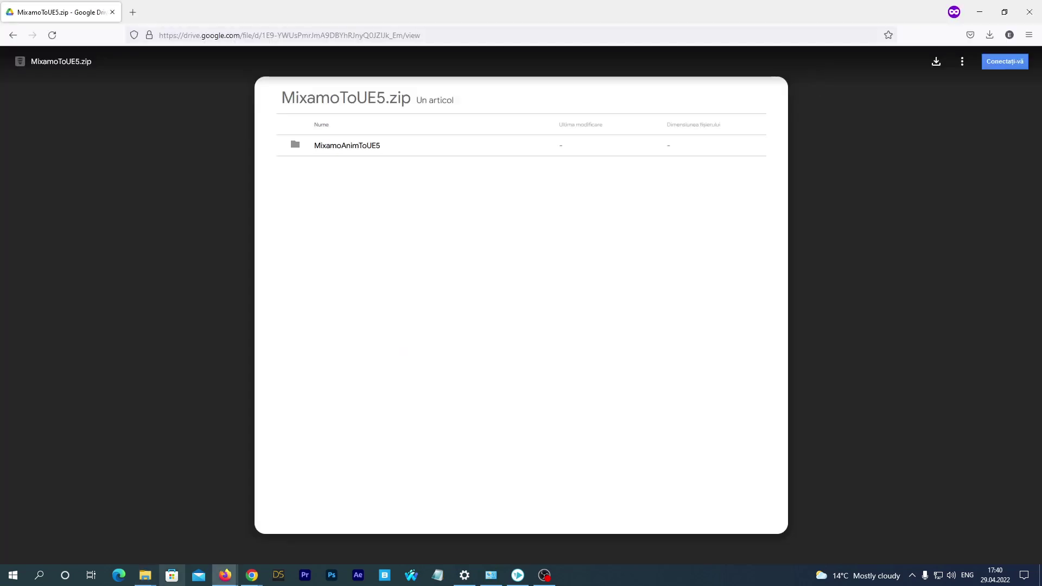
{"action": "left_click", "coordinate": [1029, 12]}
{"action": "left_click", "coordinate": [252, 575]}
{"action": "left_click", "coordinate": [193, 531]}
Step: Search Google for 'mixa' to reach the Mixamo site
{"action": "left_click", "coordinate": [132, 28]}
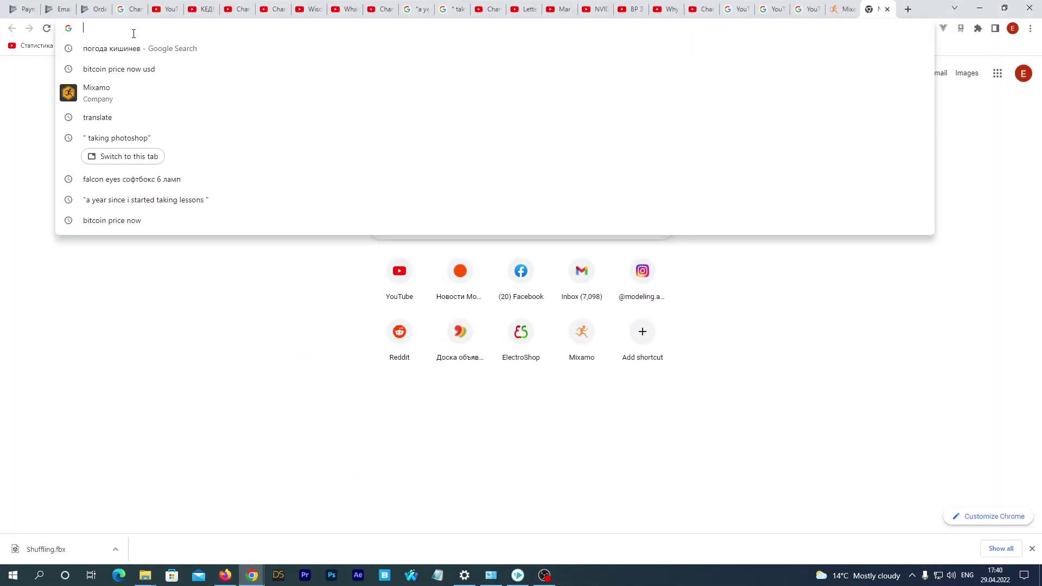
{"action": "left_click", "coordinate": [69, 264]}
{"action": "left_click", "coordinate": [421, 229]}
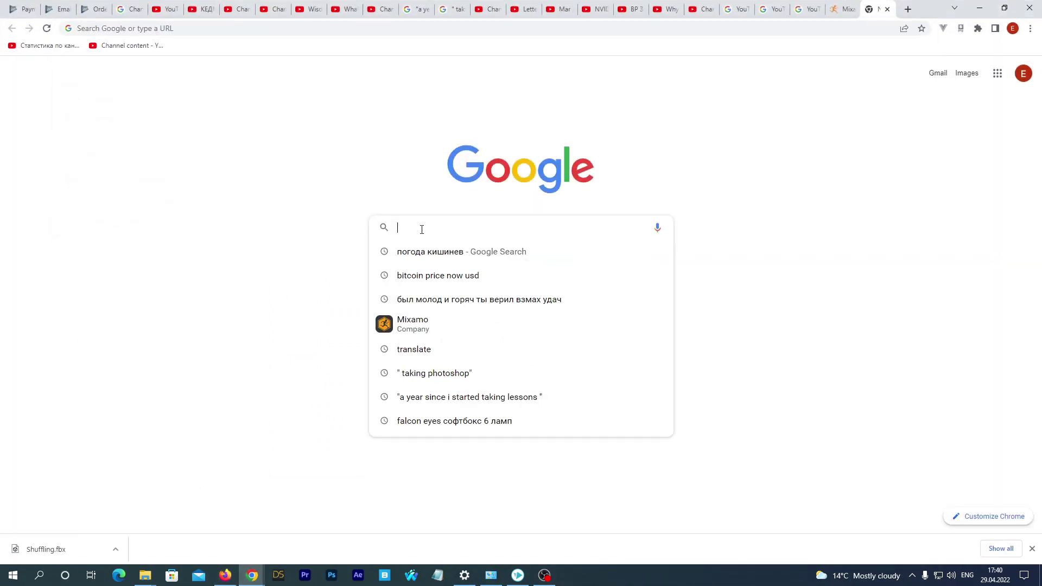
{"action": "type", "text": "mixamo.com/#/"}
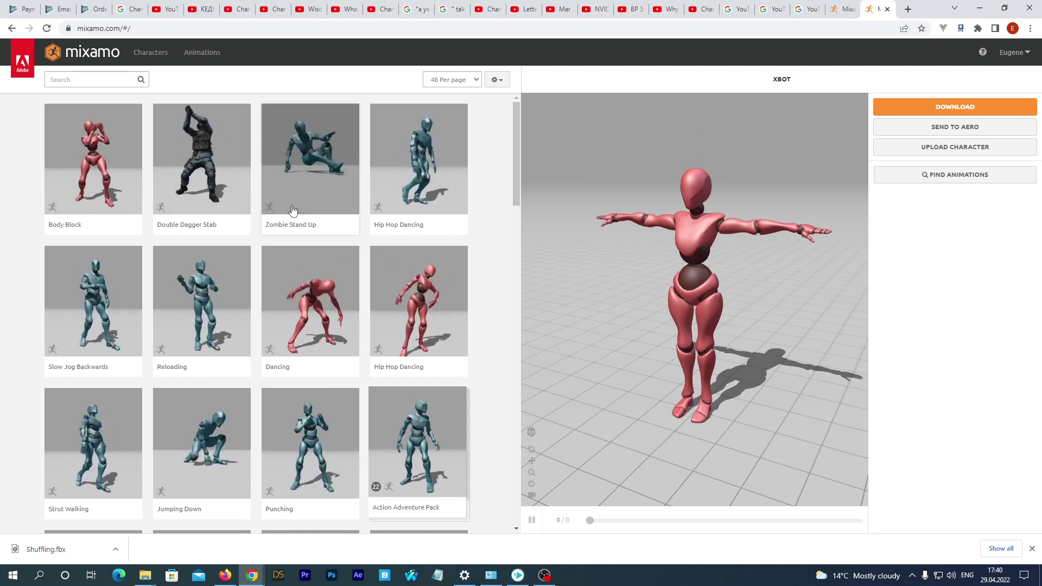
Step: Search Mixamo characters for 'xbot' and load X Bot into the viewer
{"action": "left_click", "coordinate": [148, 57]}
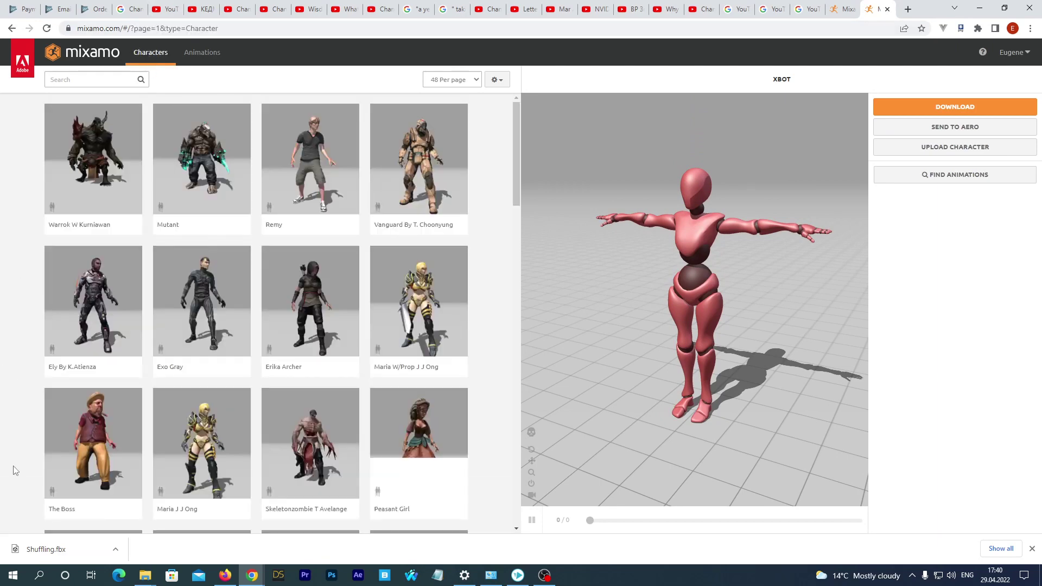
{"action": "scroll", "coordinate": [347, 418], "scroll_direction": "down", "scroll_amount": 12}
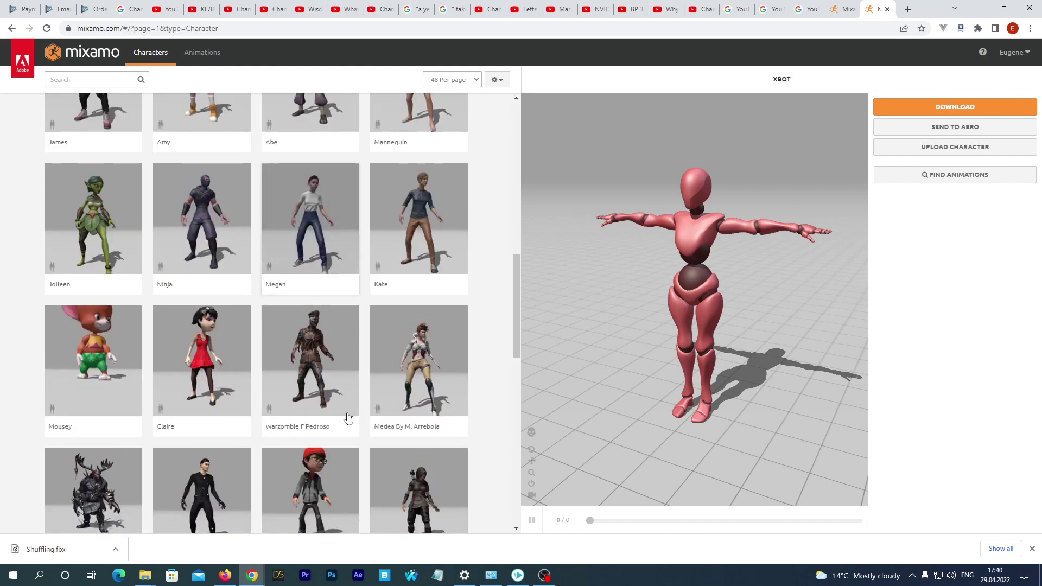
{"action": "scroll", "coordinate": [347, 419], "scroll_direction": "down", "scroll_amount": 4}
{"action": "scroll", "coordinate": [348, 419], "scroll_direction": "up", "scroll_amount": 16}
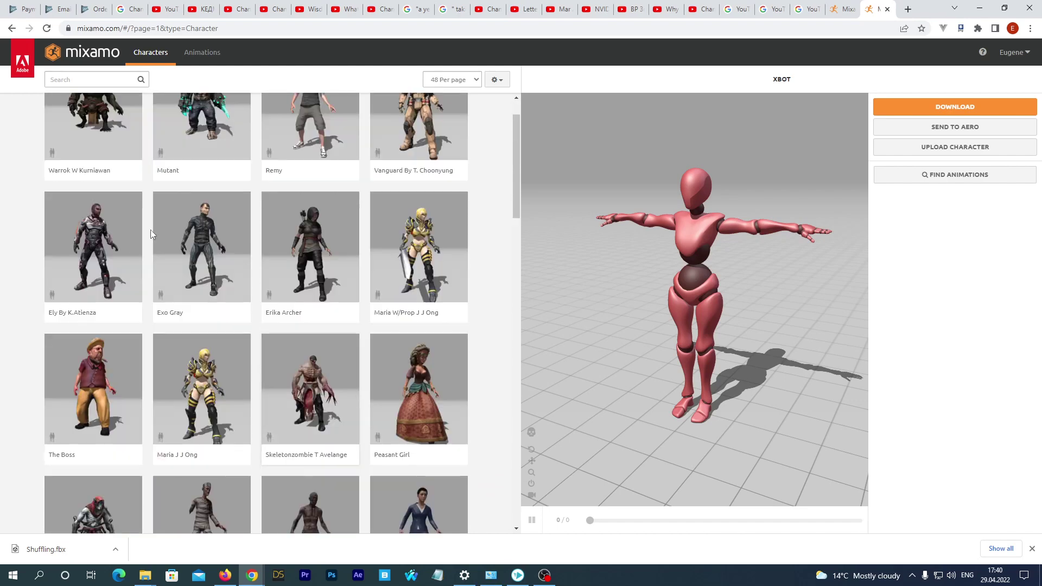
{"action": "left_click", "coordinate": [104, 80]}
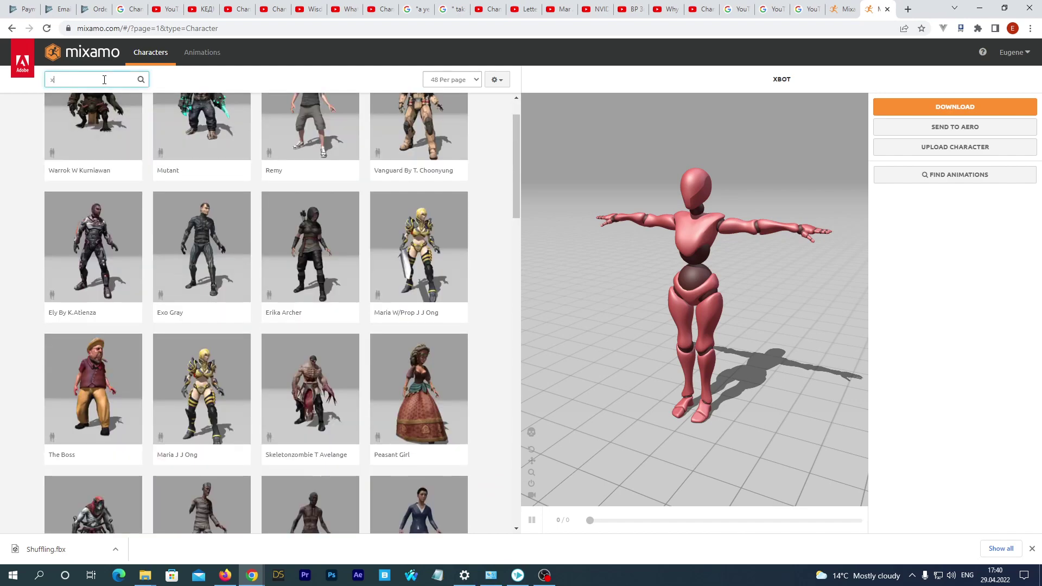
{"action": "type", "text": "xbot"}
{"action": "key", "text": "Return"}
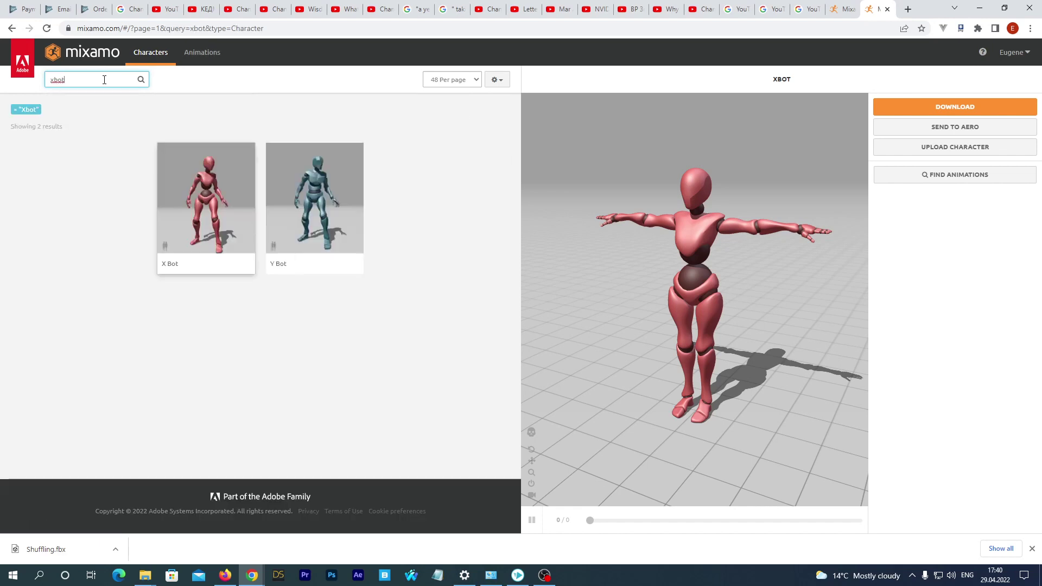
{"action": "left_click", "coordinate": [191, 220]}
Step: Download X Bot as FBX in T-pose, overwriting xbot.fbx in the xbot folder
{"action": "left_click", "coordinate": [956, 112]}
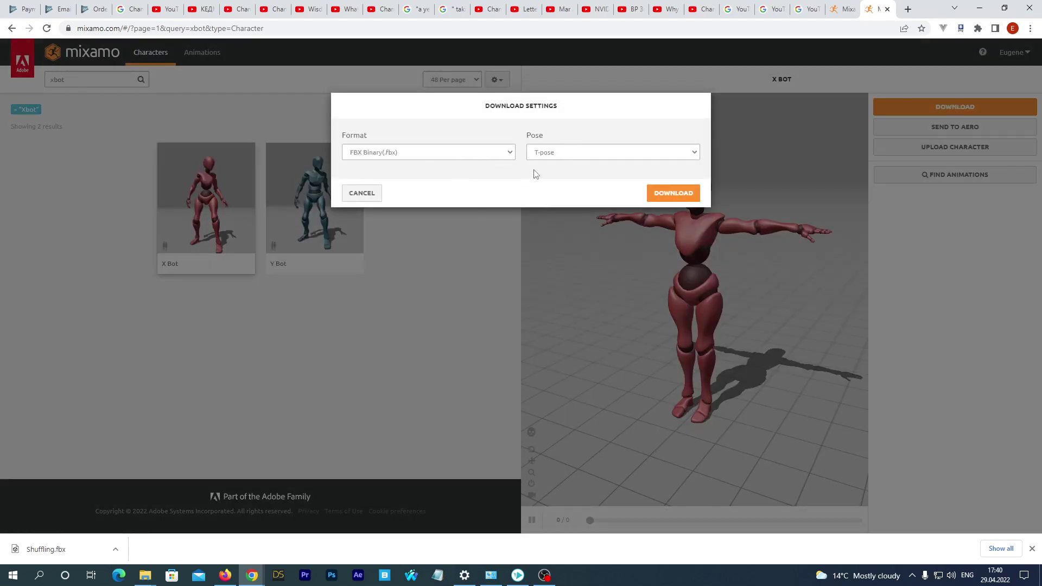
{"action": "left_click", "coordinate": [584, 153]}
{"action": "left_click", "coordinate": [583, 152]}
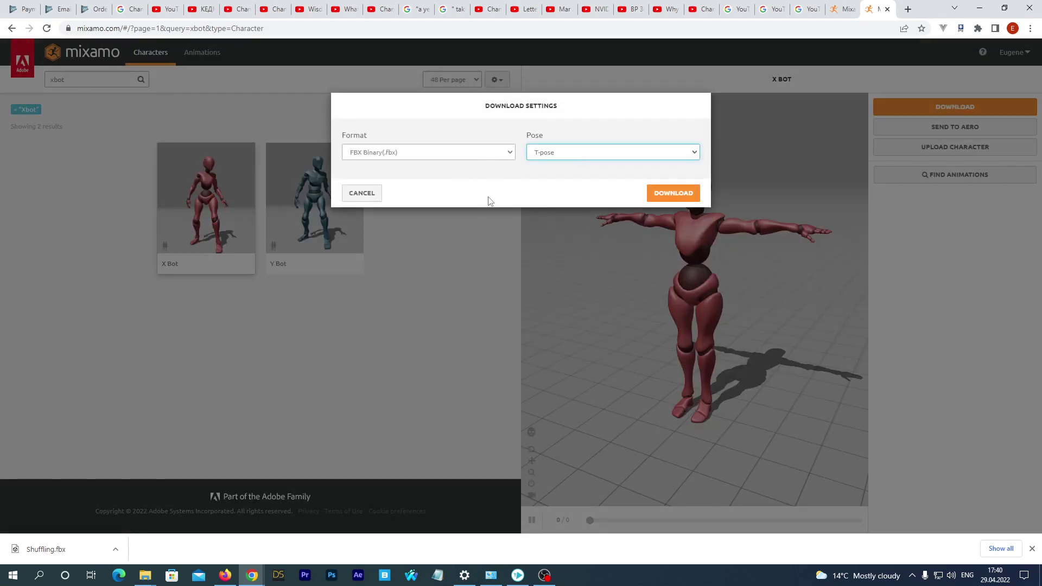
{"action": "left_click", "coordinate": [670, 200]}
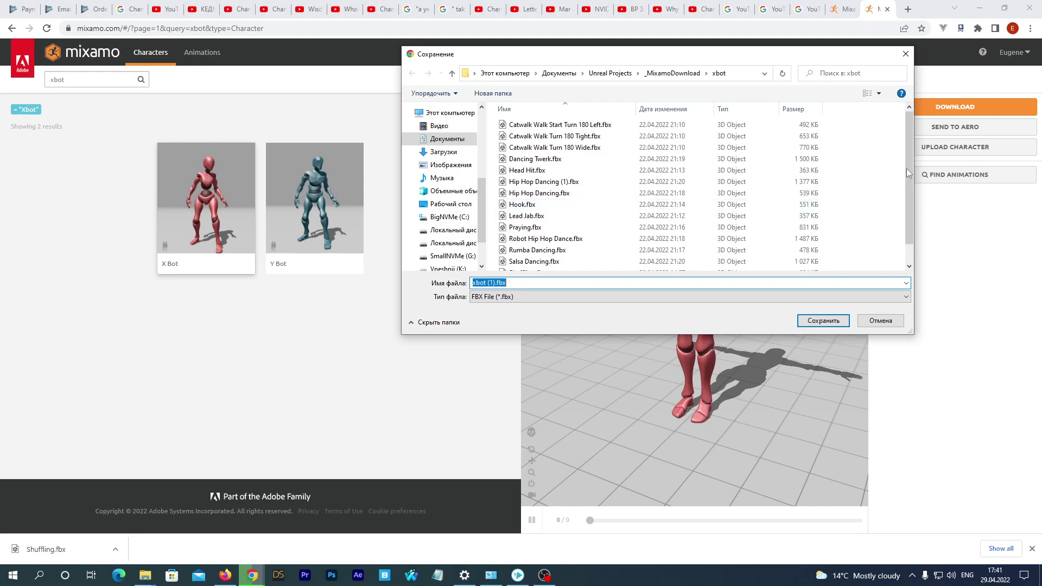
{"action": "scroll", "coordinate": [907, 190], "scroll_direction": "down", "scroll_amount": 2}
{"action": "left_click", "coordinate": [520, 265]}
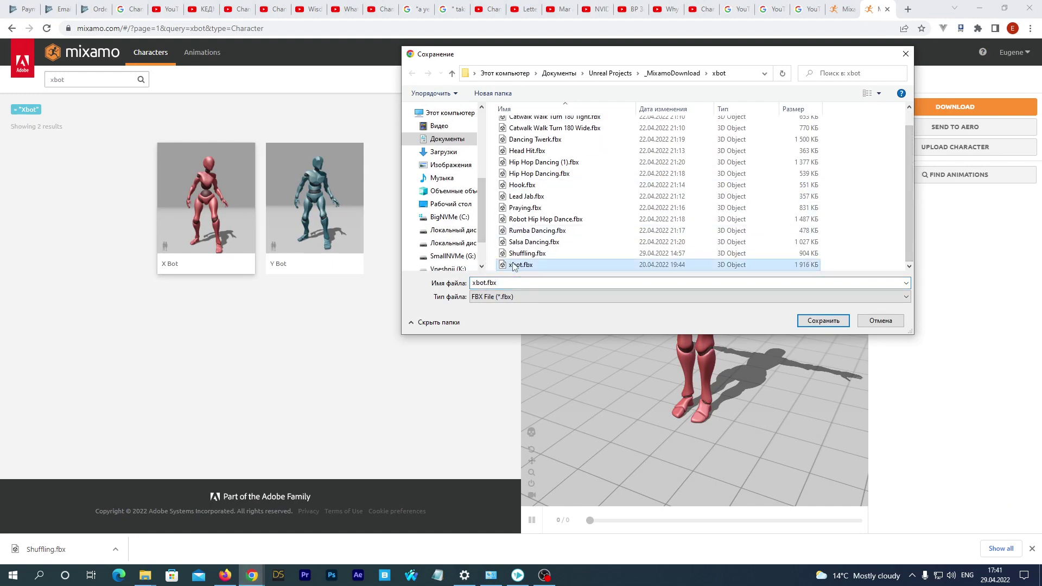
{"action": "left_click", "coordinate": [810, 323]}
{"action": "left_click", "coordinate": [552, 291]}
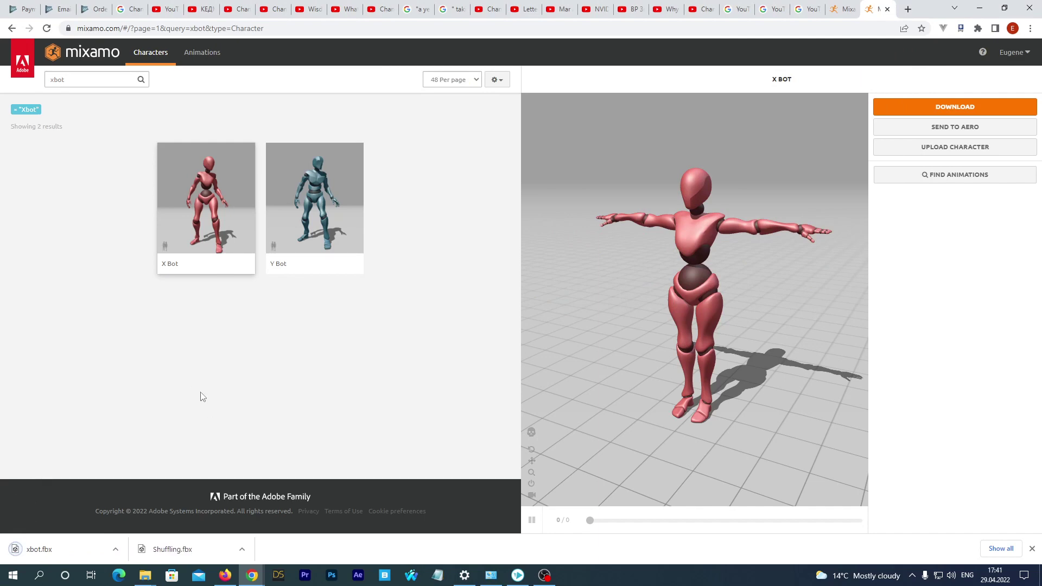
Step: Search animations for 'shuffle' and preview Shuffling on X Bot from another angle
{"action": "left_click", "coordinate": [203, 52]}
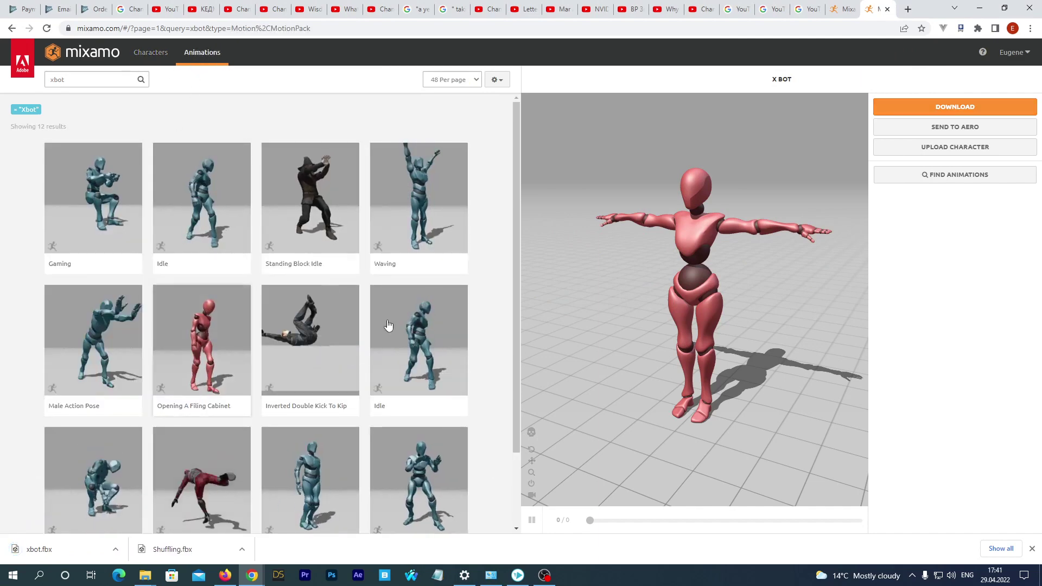
{"action": "scroll", "coordinate": [429, 396], "scroll_direction": "down", "scroll_amount": 2}
{"action": "scroll", "coordinate": [271, 325], "scroll_direction": "up", "scroll_amount": 5}
{"action": "double_click", "coordinate": [76, 79]}
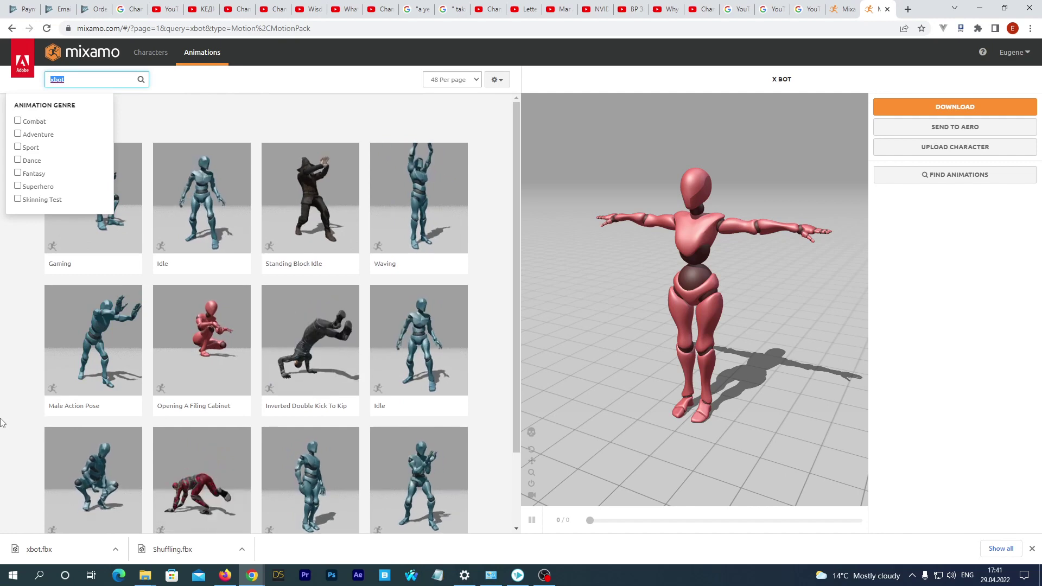
{"action": "type", "text": "shuffle"}
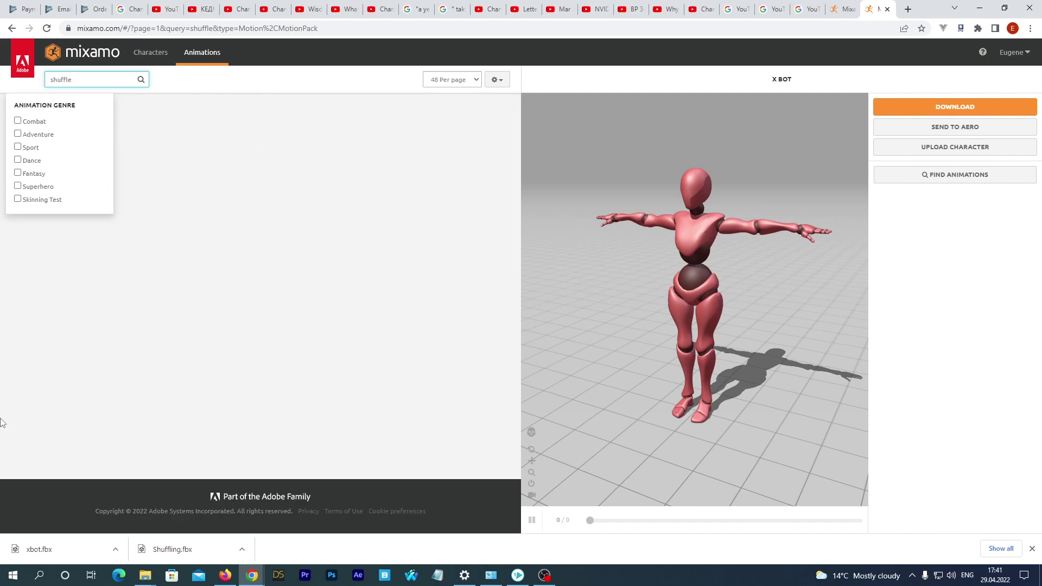
{"action": "left_click", "coordinate": [206, 207]}
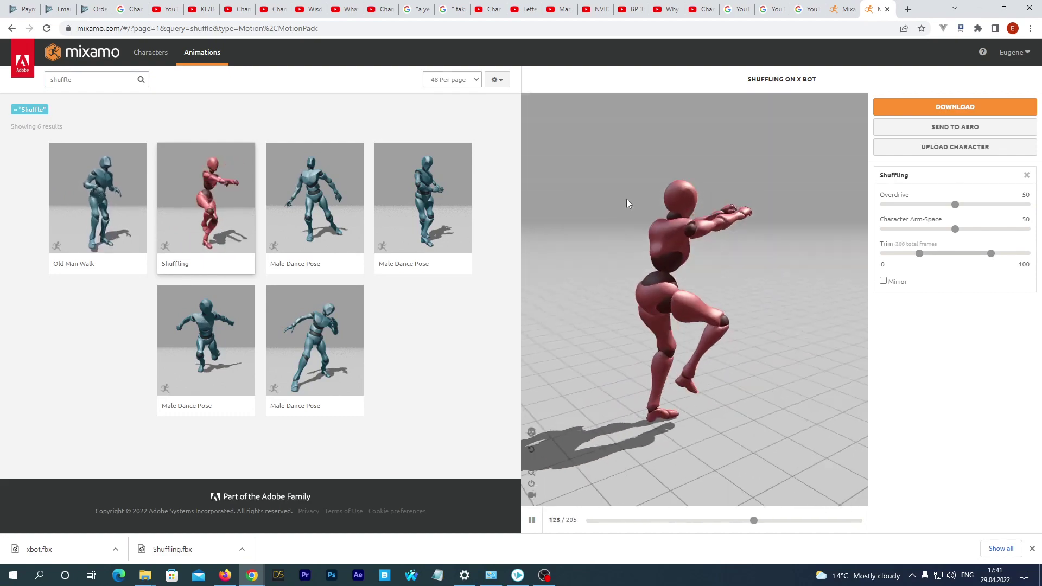
{"action": "left_click_drag", "start_coordinate": [851, 253], "coordinate": [836, 206]}
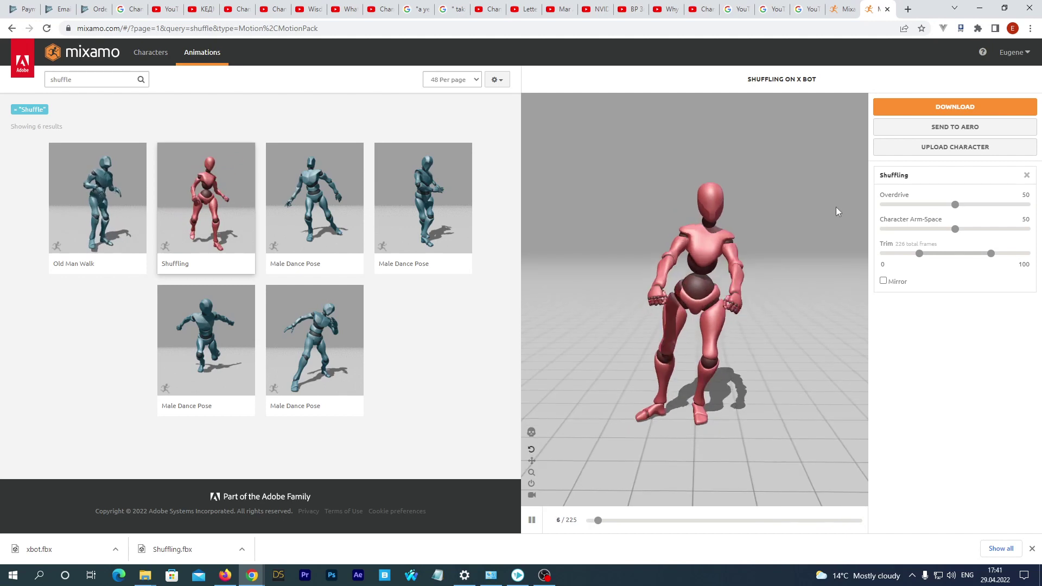
Step: Set the Shuffling download to Without Skin and start it
{"action": "left_click", "coordinate": [946, 105]}
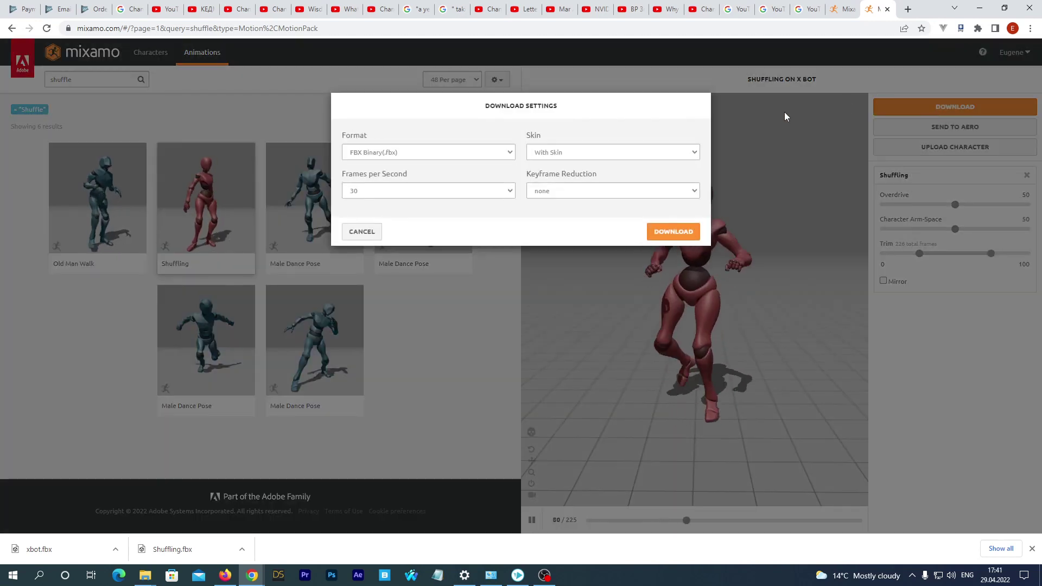
{"action": "left_click", "coordinate": [647, 154]}
{"action": "left_click", "coordinate": [575, 171]}
{"action": "left_click", "coordinate": [669, 235]}
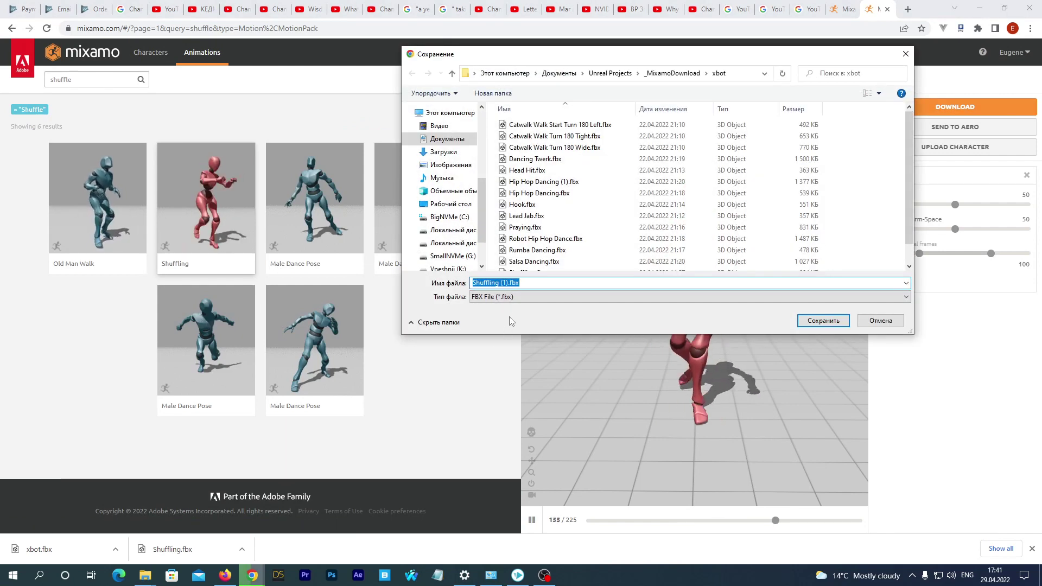
Step: Save the download as Shuffling.fbx, replacing the existing file
{"action": "scroll", "coordinate": [575, 233], "scroll_direction": "down", "scroll_amount": 1}
{"action": "left_click", "coordinate": [564, 252]}
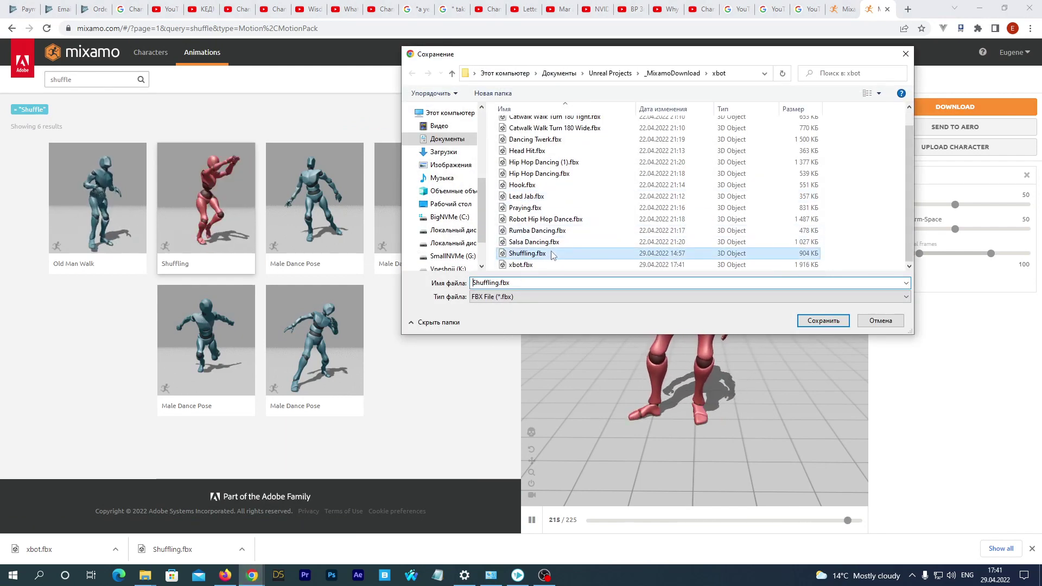
{"action": "left_click", "coordinate": [823, 320]}
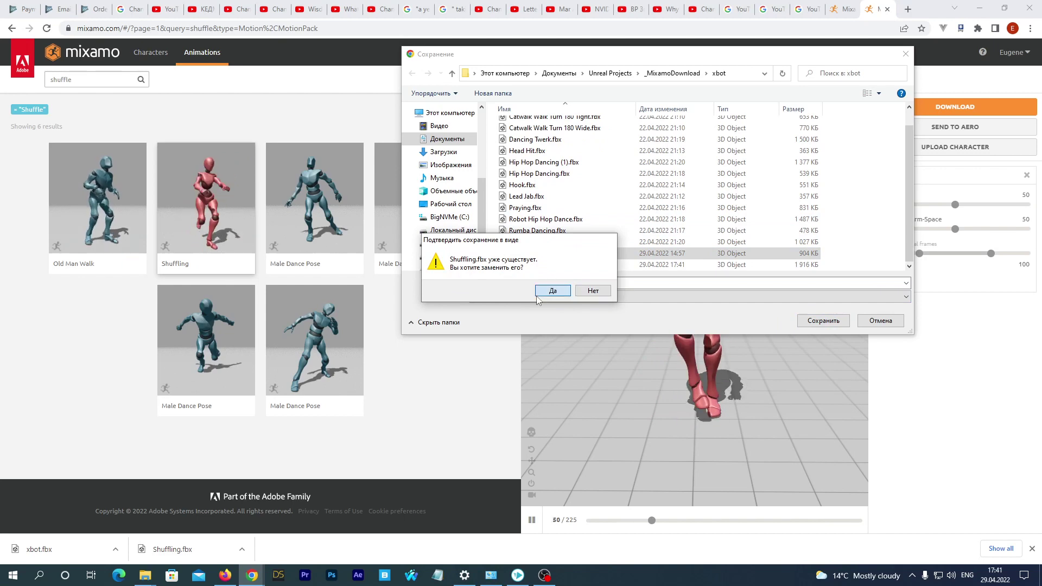
{"action": "left_click", "coordinate": [553, 288]}
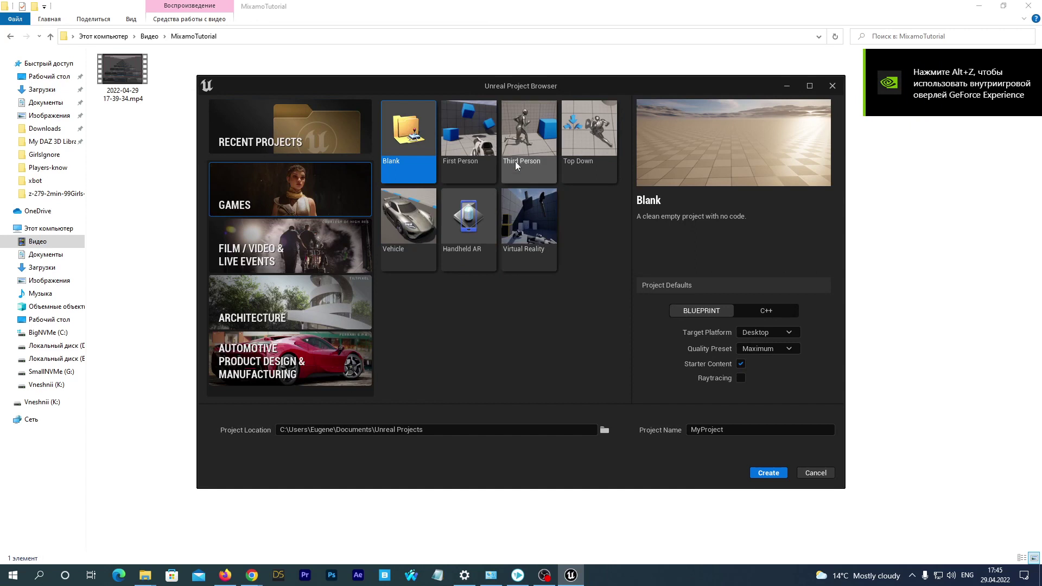
Step: Create a Third Person project named MixamoTutorial without starter content
{"action": "left_click", "coordinate": [518, 140]}
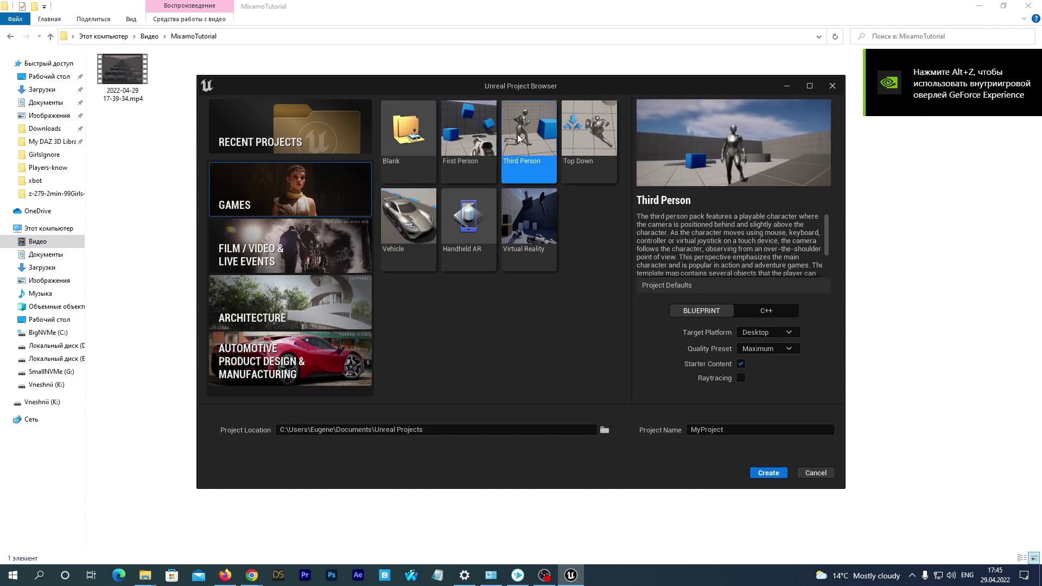
{"action": "key", "text": "Tab"}
{"action": "type", "text": "Mixamo"}
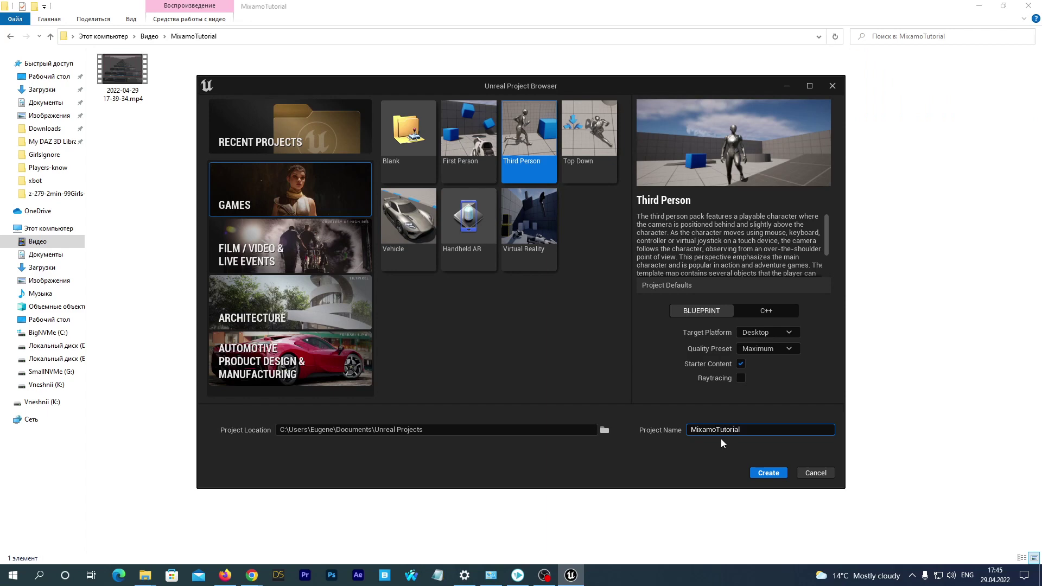
{"action": "left_click", "coordinate": [741, 364]}
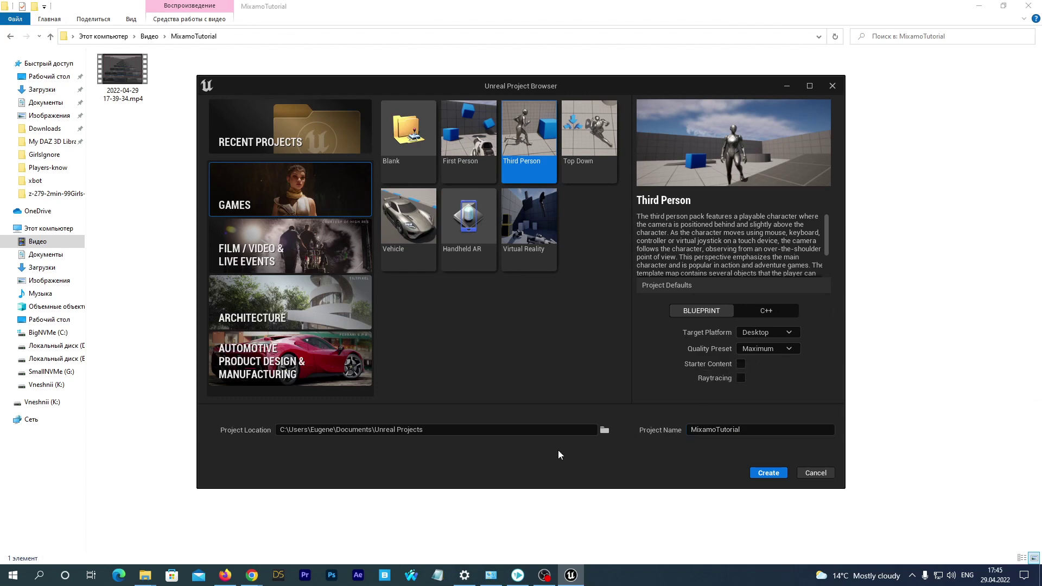
{"action": "left_click", "coordinate": [768, 473]}
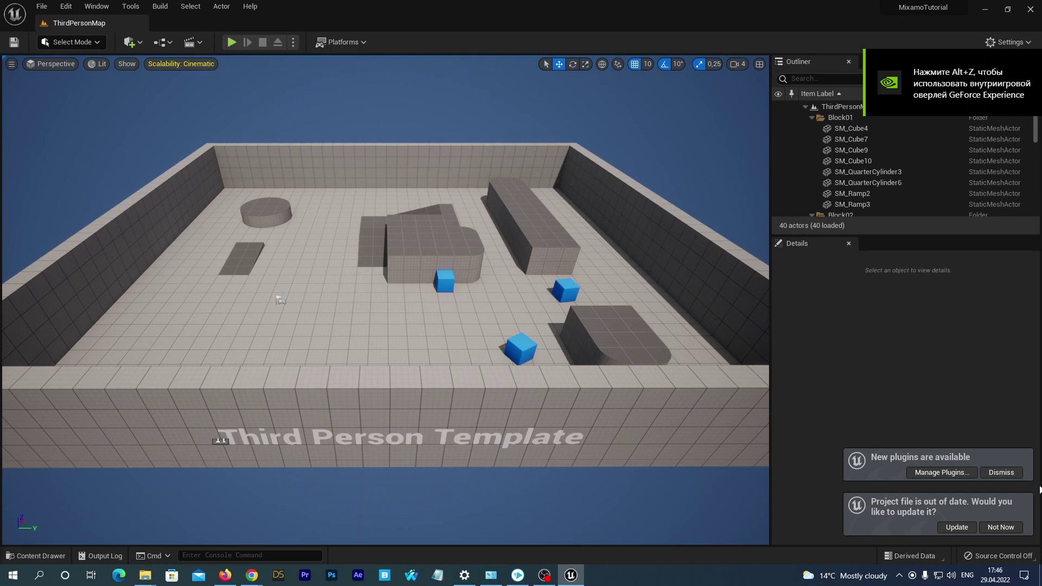
Step: Update the project file and create a Mixamo folder under Content
{"action": "left_click", "coordinate": [960, 525]}
{"action": "left_click", "coordinate": [997, 477]}
{"action": "left_click", "coordinate": [21, 556]}
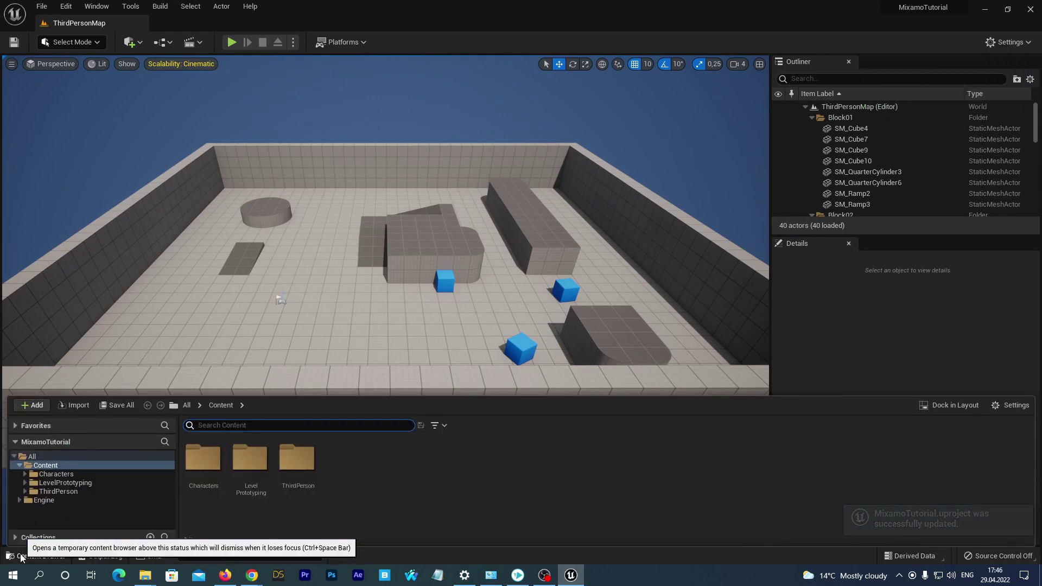
{"action": "right_click", "coordinate": [38, 466]}
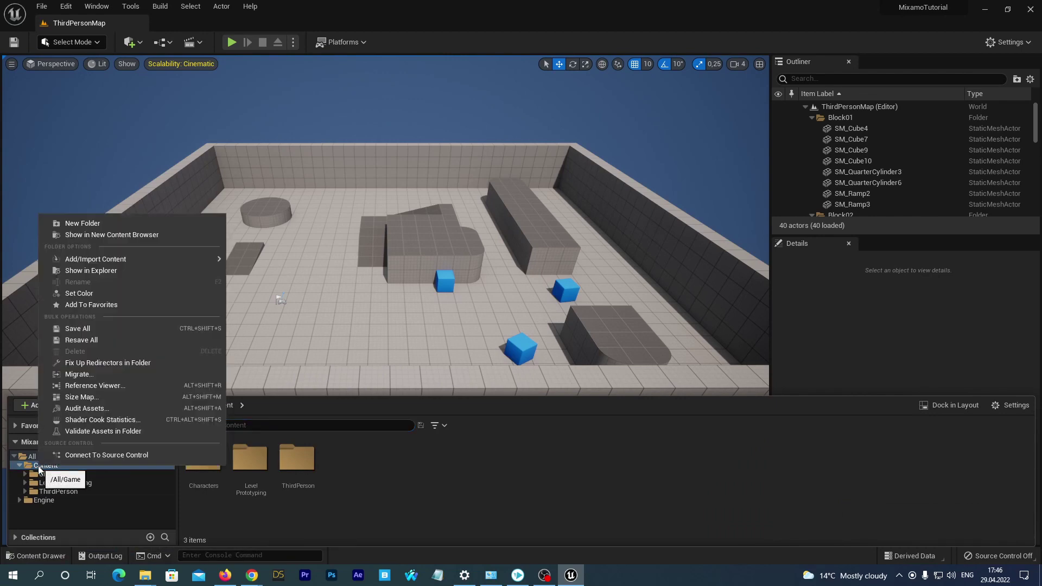
{"action": "left_click", "coordinate": [115, 223]}
{"action": "type", "text": "Mixamo"}
{"action": "key", "text": "Return"}
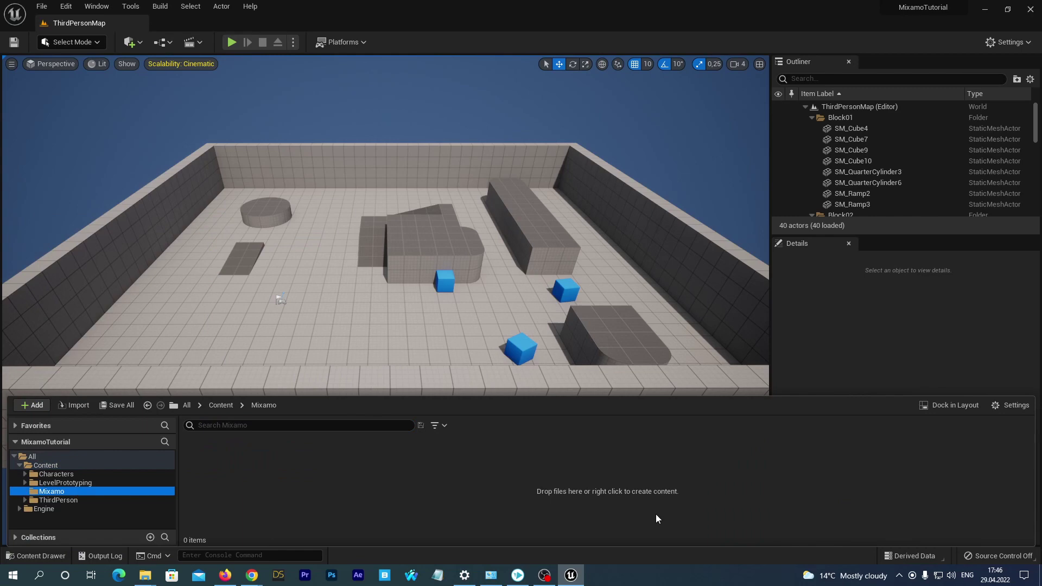
Step: Import into Mixamo, choosing xbot.fbx from Unreal Projects\_MixamoDownload\xbot
{"action": "right_click", "coordinate": [257, 496]}
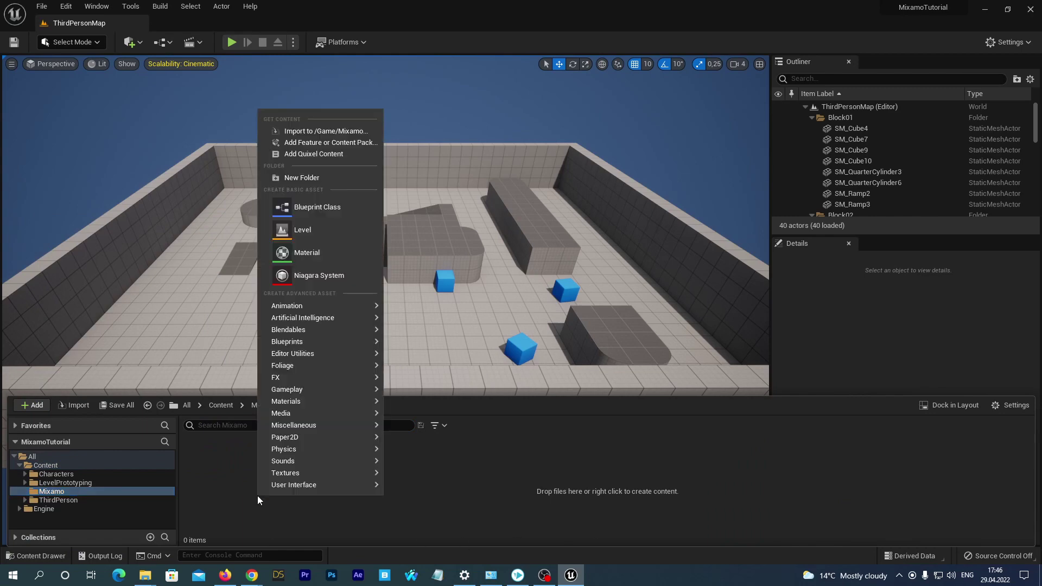
{"action": "left_click", "coordinate": [323, 132]}
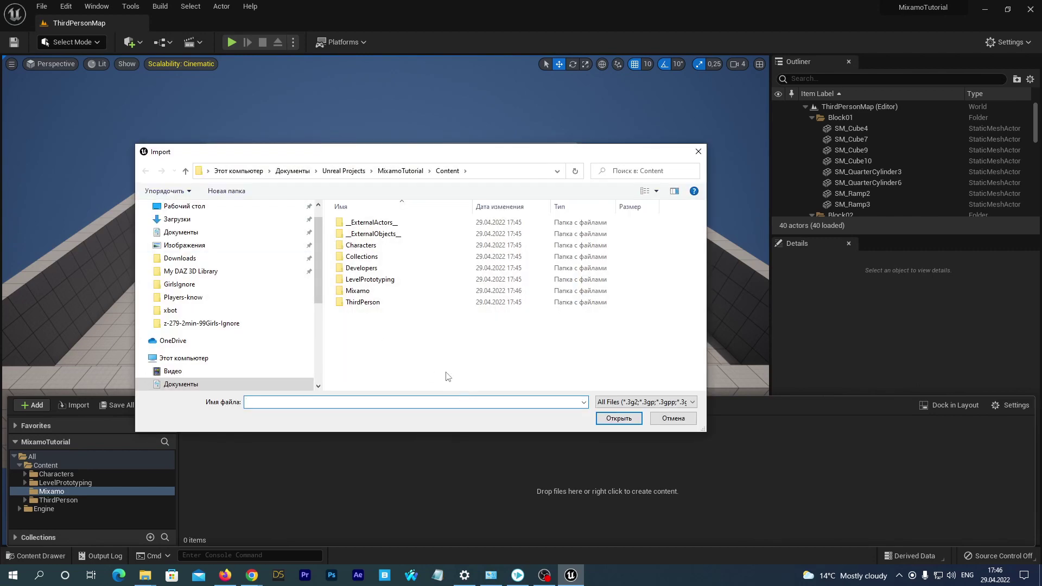
{"action": "left_click", "coordinate": [293, 171]}
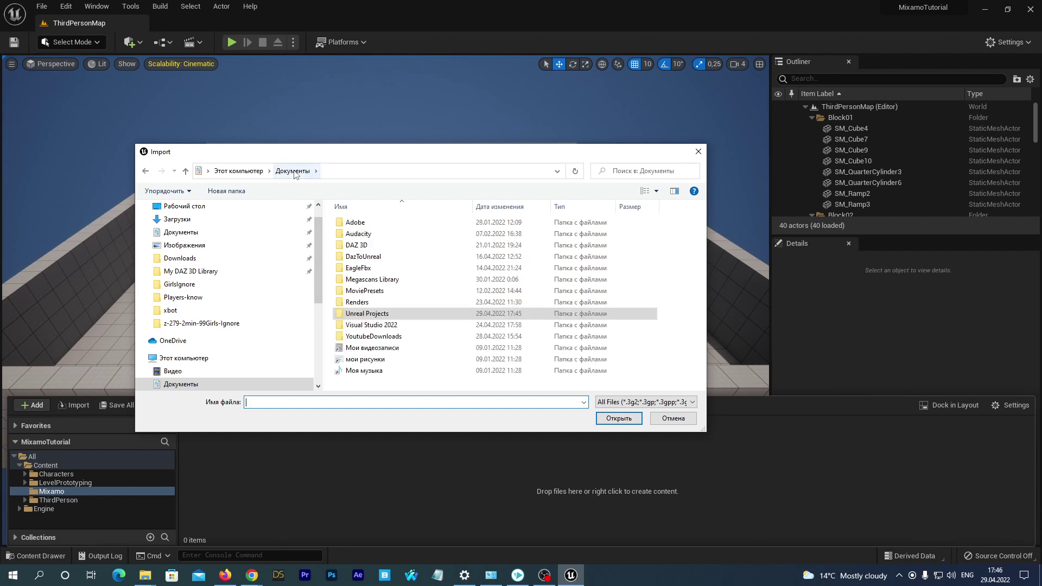
{"action": "left_click", "coordinate": [371, 314]}
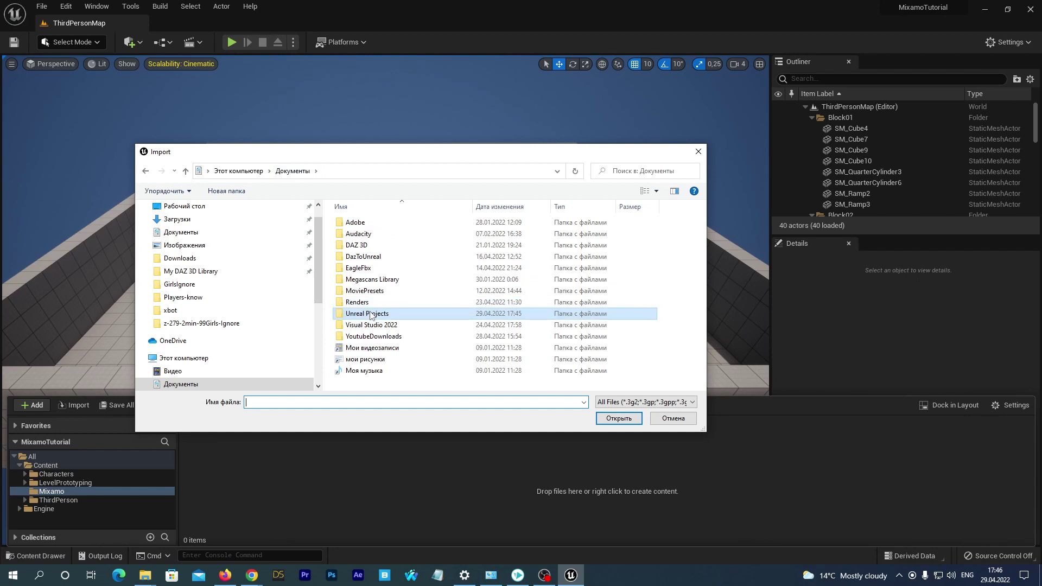
{"action": "double_click", "coordinate": [370, 314]}
{"action": "double_click", "coordinate": [385, 224]}
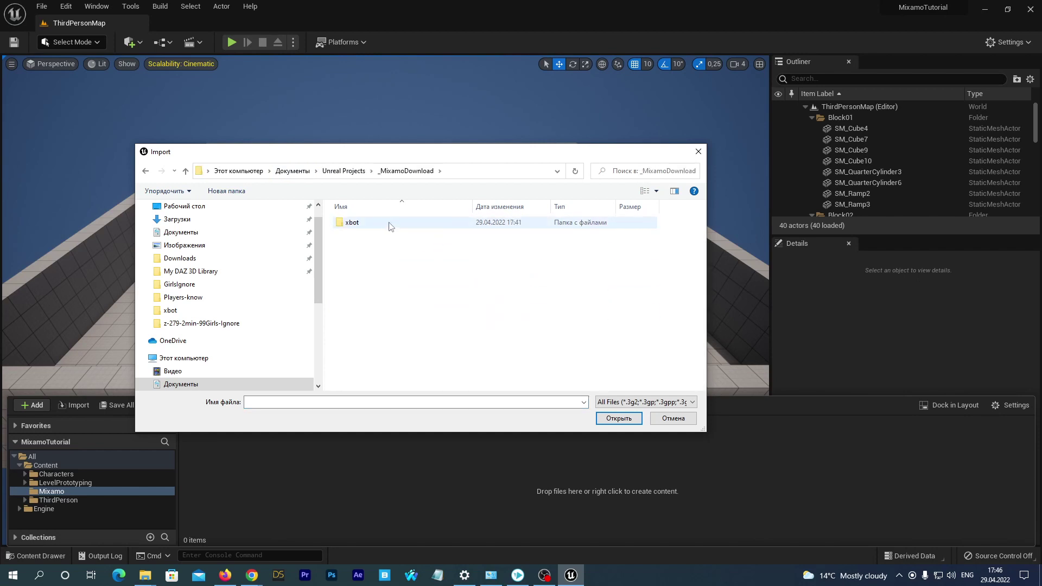
{"action": "double_click", "coordinate": [386, 222]}
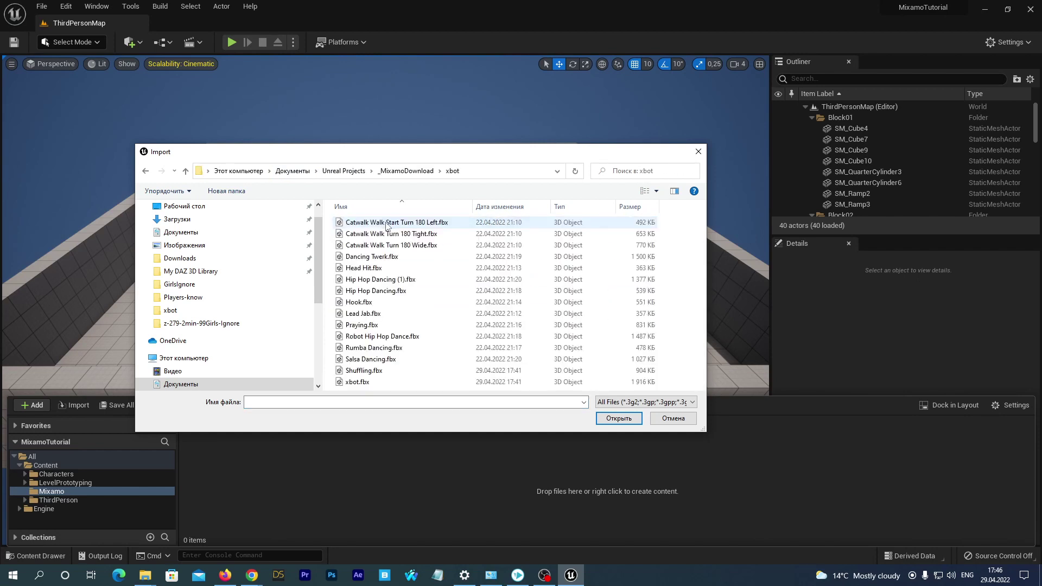
{"action": "left_click", "coordinate": [372, 383]}
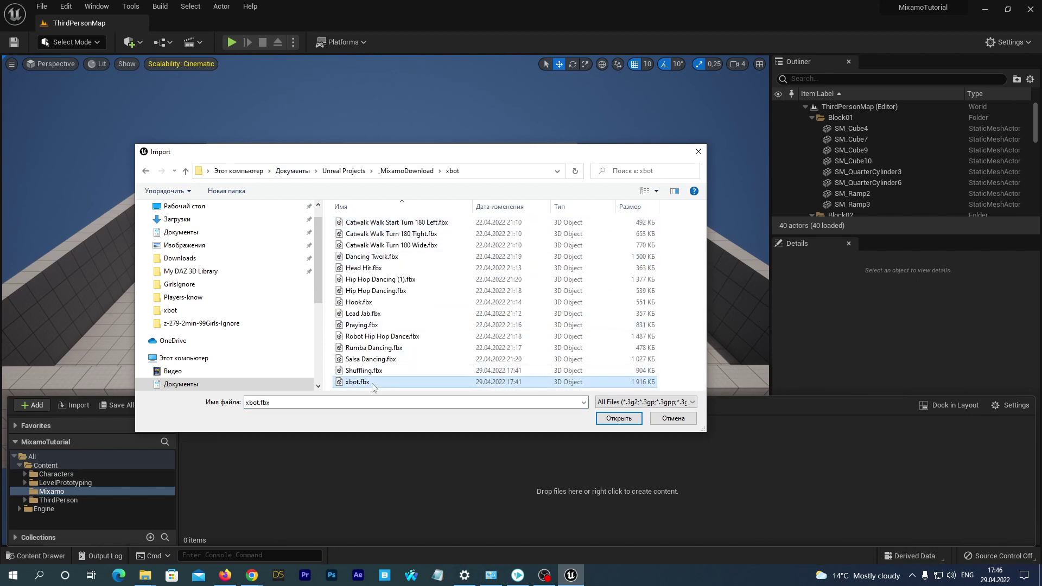
Step: Import xbot.fbx into the Mixamo folder with Mesh > Advanced > Use T0 As Ref Pose ticked
{"action": "left_click", "coordinate": [618, 418]}
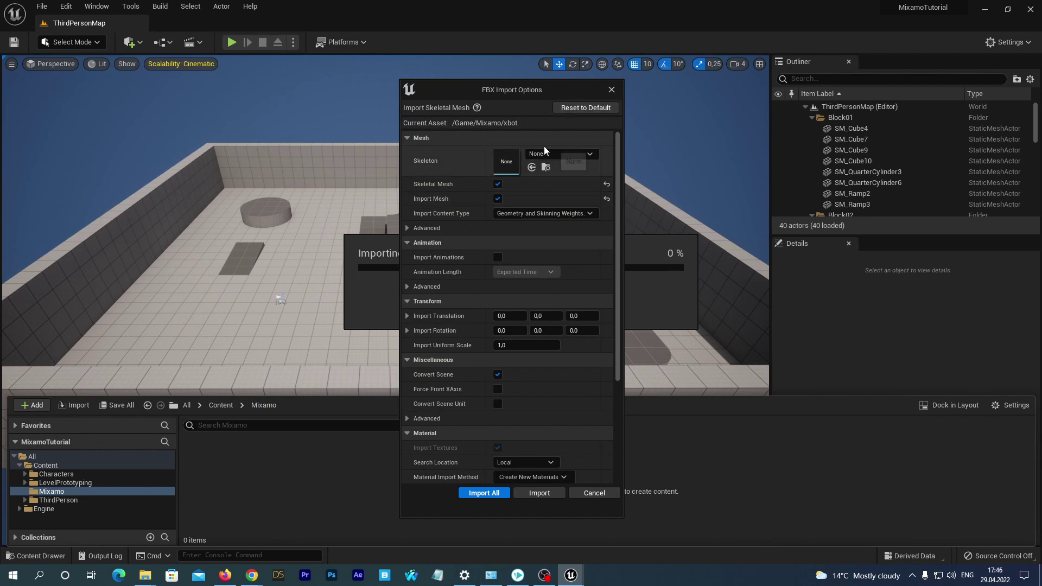
{"action": "left_click_drag", "start_coordinate": [616, 177], "coordinate": [619, 204]}
{"action": "left_click", "coordinate": [407, 237]}
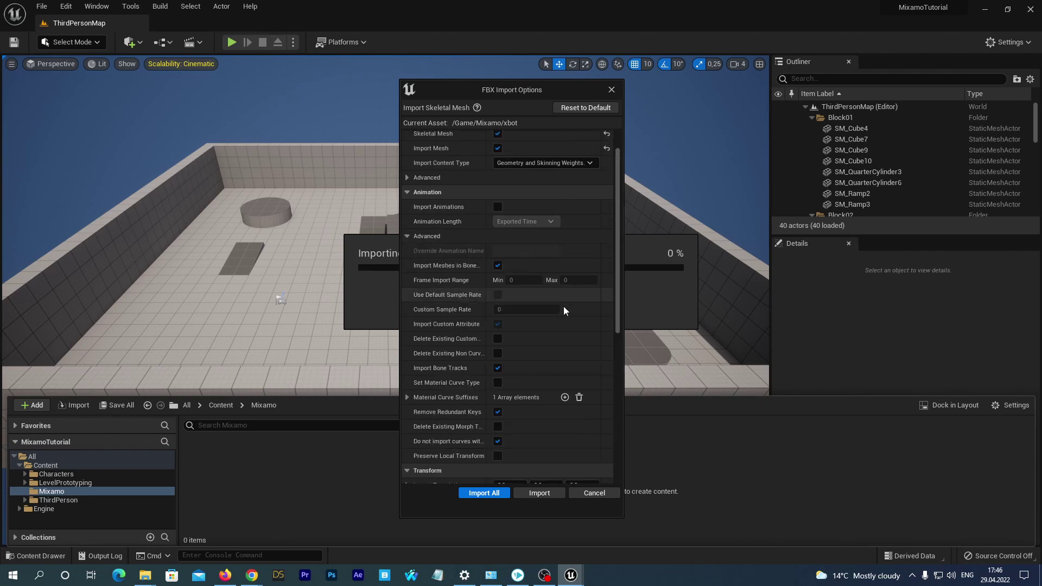
{"action": "left_click_drag", "start_coordinate": [616, 248], "coordinate": [617, 272]}
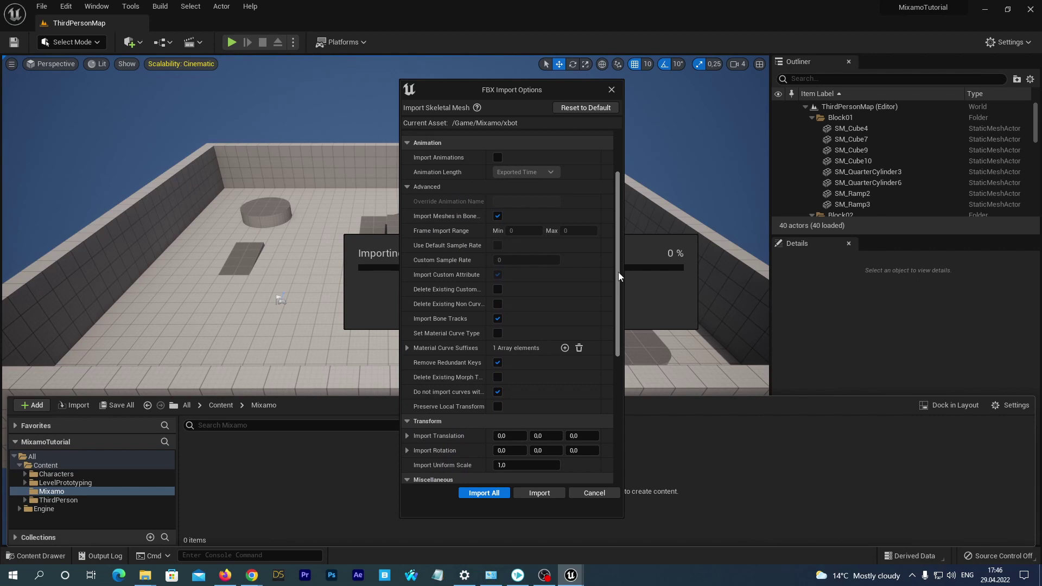
{"action": "left_click_drag", "start_coordinate": [617, 272], "coordinate": [606, 229]}
{"action": "left_click", "coordinate": [408, 227]}
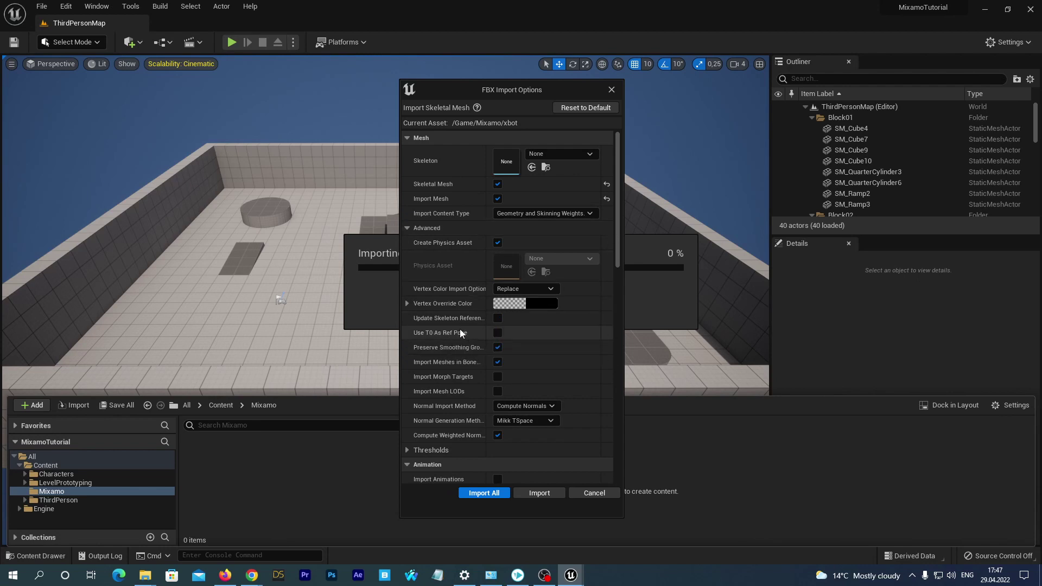
{"action": "left_click", "coordinate": [498, 332]}
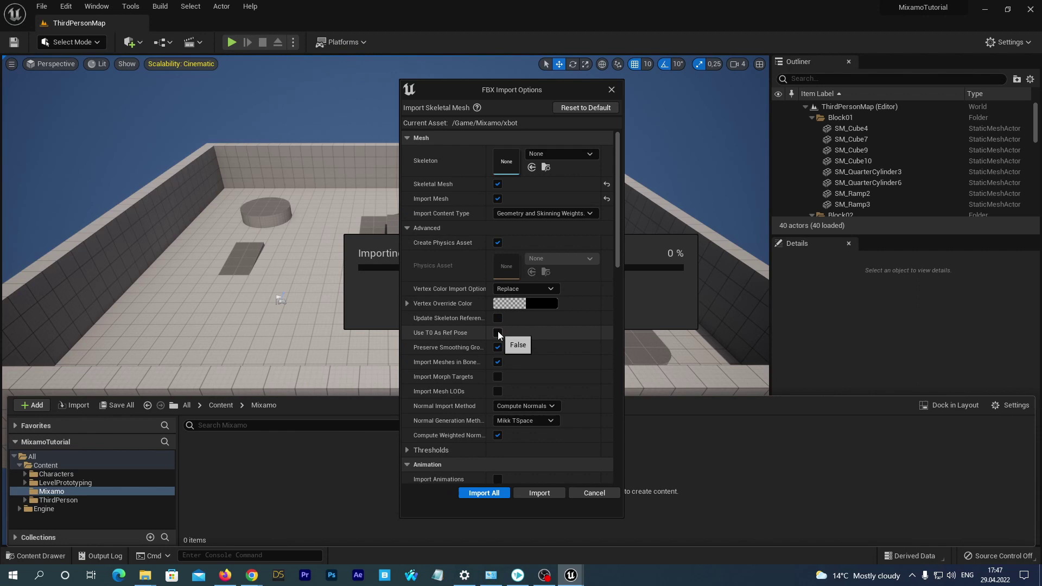
{"action": "left_click", "coordinate": [539, 492]}
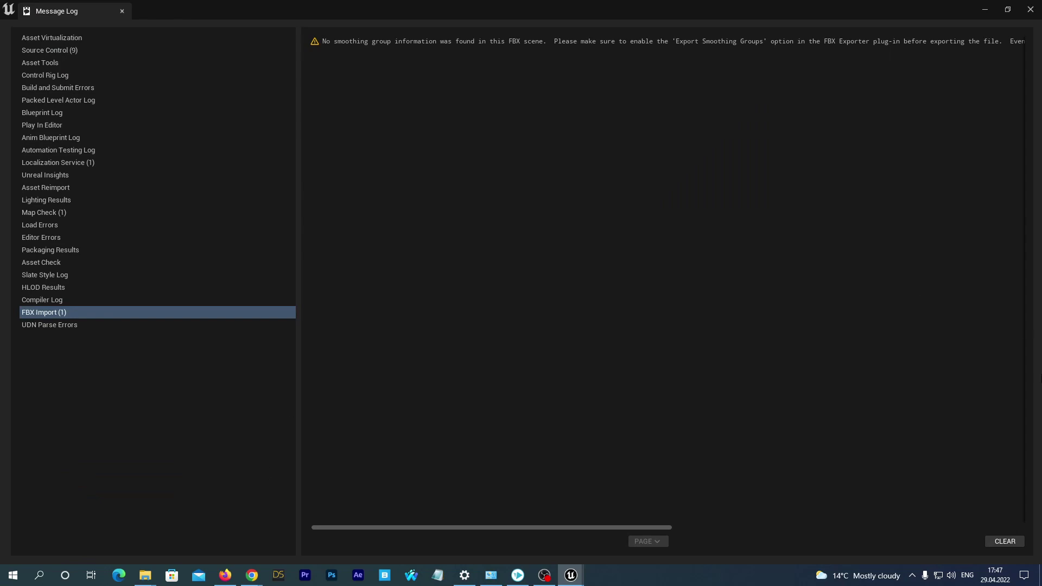
Step: Close the Message Log and create a MixamoAnimations folder inside the Mixamo folder
{"action": "left_click", "coordinate": [1030, 8]}
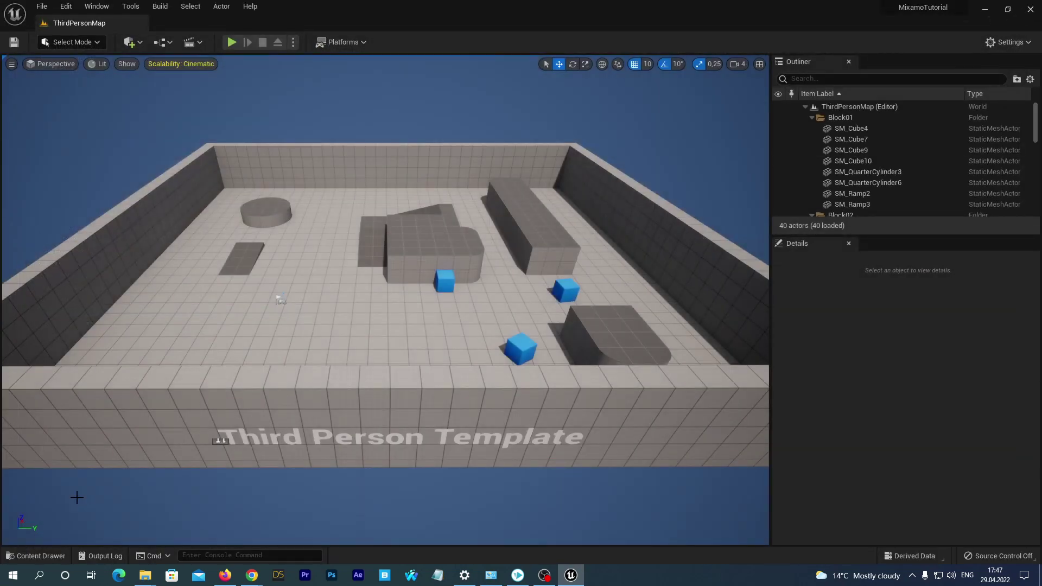
{"action": "left_click", "coordinate": [33, 556]}
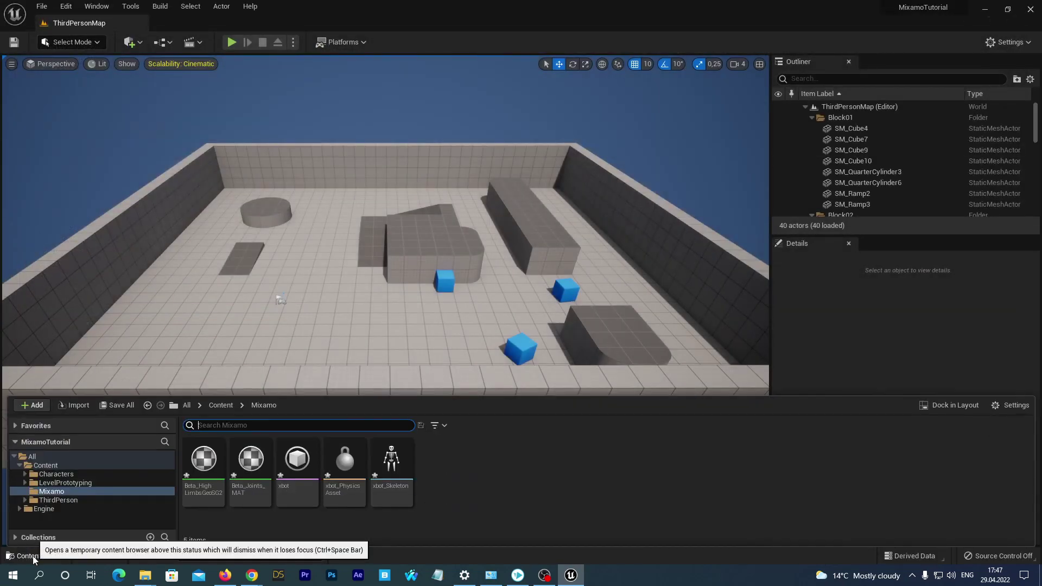
{"action": "right_click", "coordinate": [51, 492]}
{"action": "left_click", "coordinate": [133, 248]}
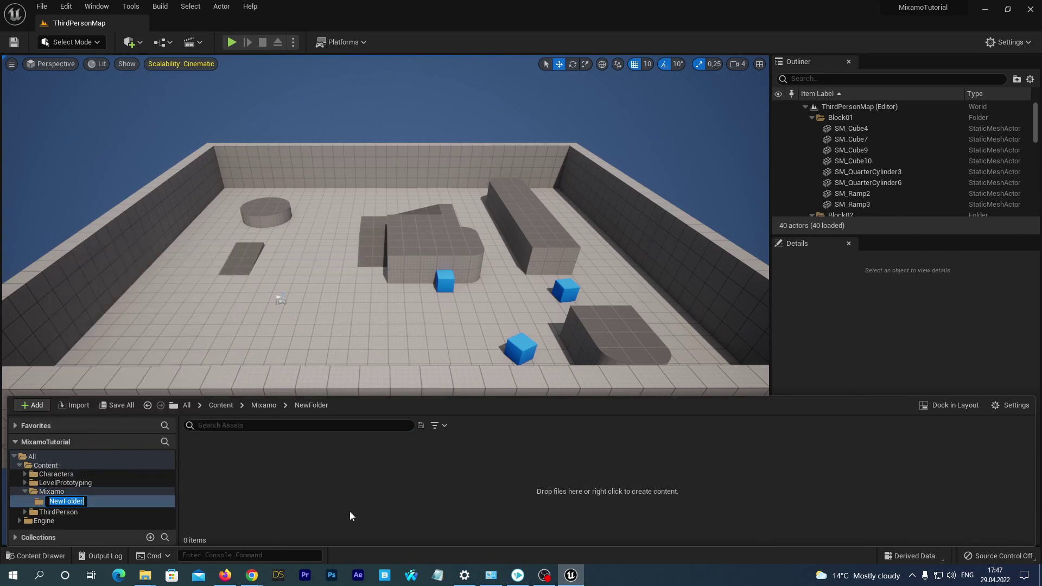
{"action": "type", "text": "MixamoAnimations"}
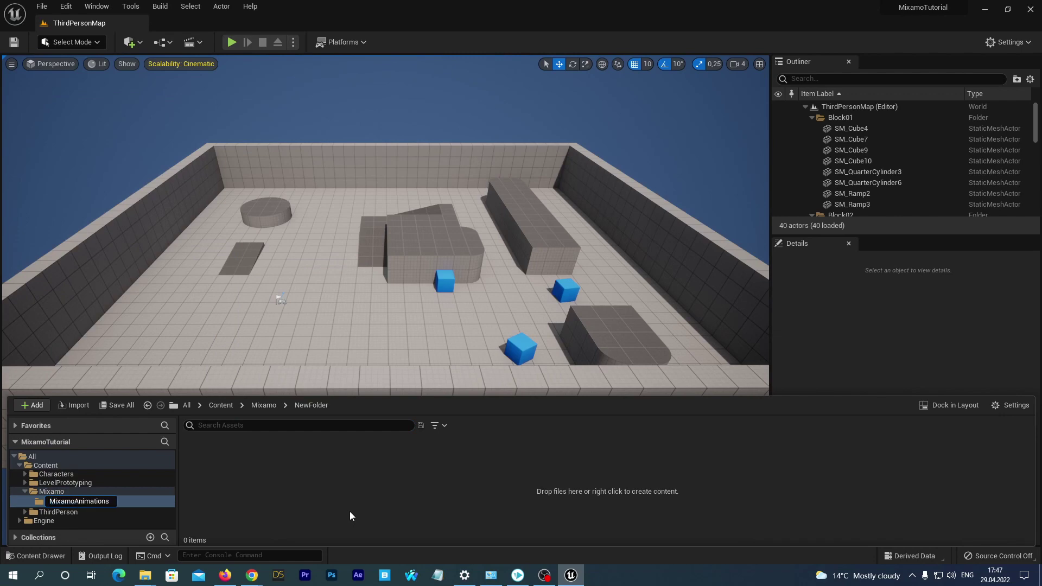
{"action": "key", "text": "Return"}
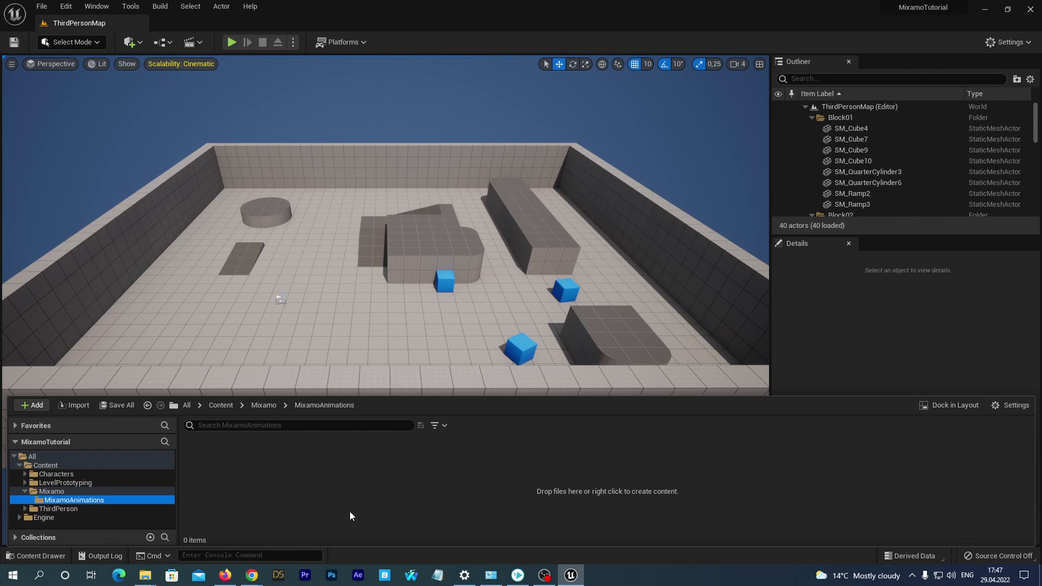
Step: Import into MixamoAnimations the fourteen animation FBX files from Catwalk to Shuffling, excluding xbot.fbx
{"action": "right_click", "coordinate": [343, 498]}
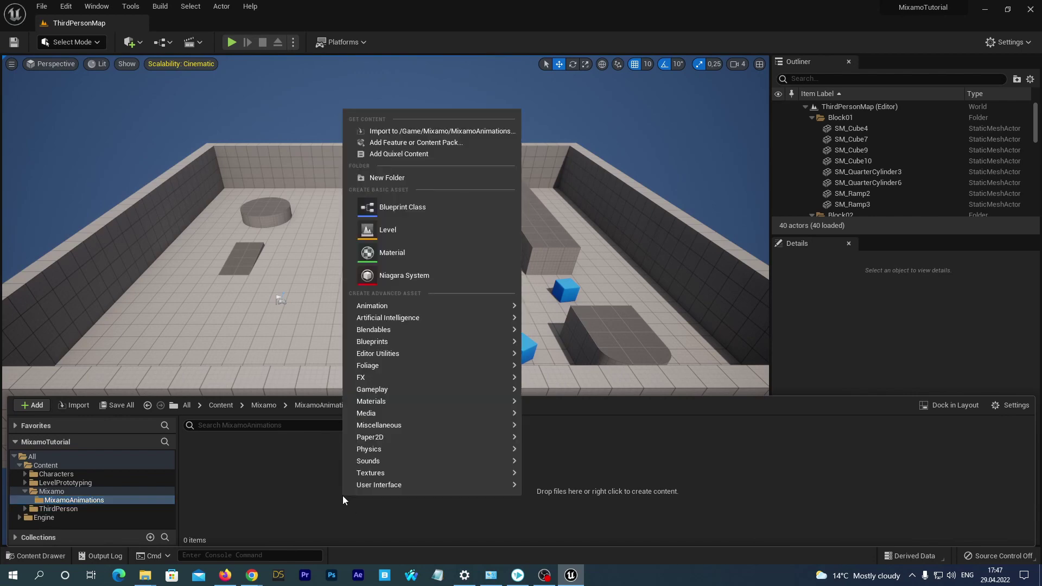
{"action": "left_click", "coordinate": [451, 132]}
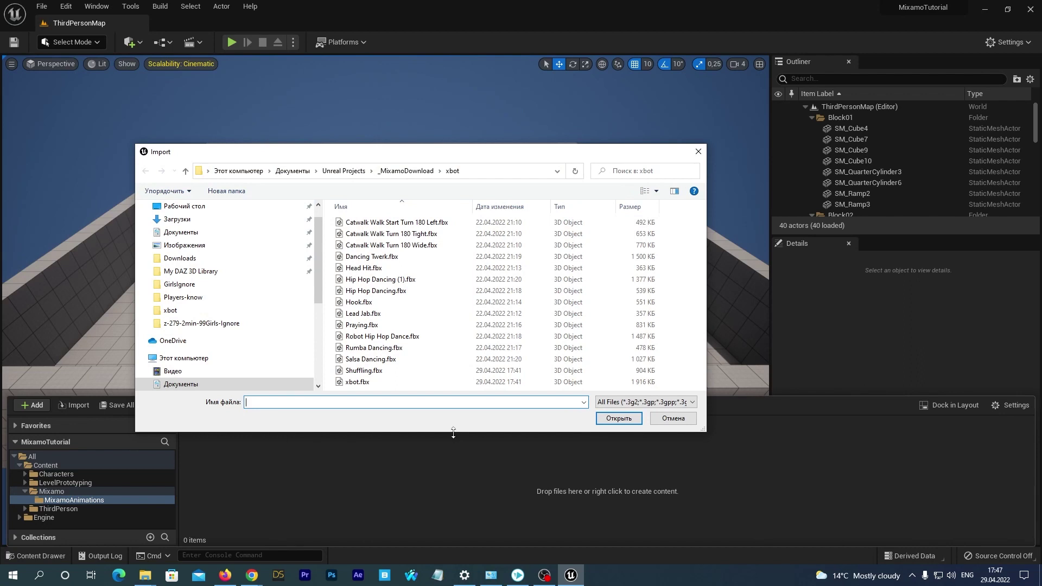
{"action": "left_click_drag", "start_coordinate": [451, 433], "coordinate": [450, 484]}
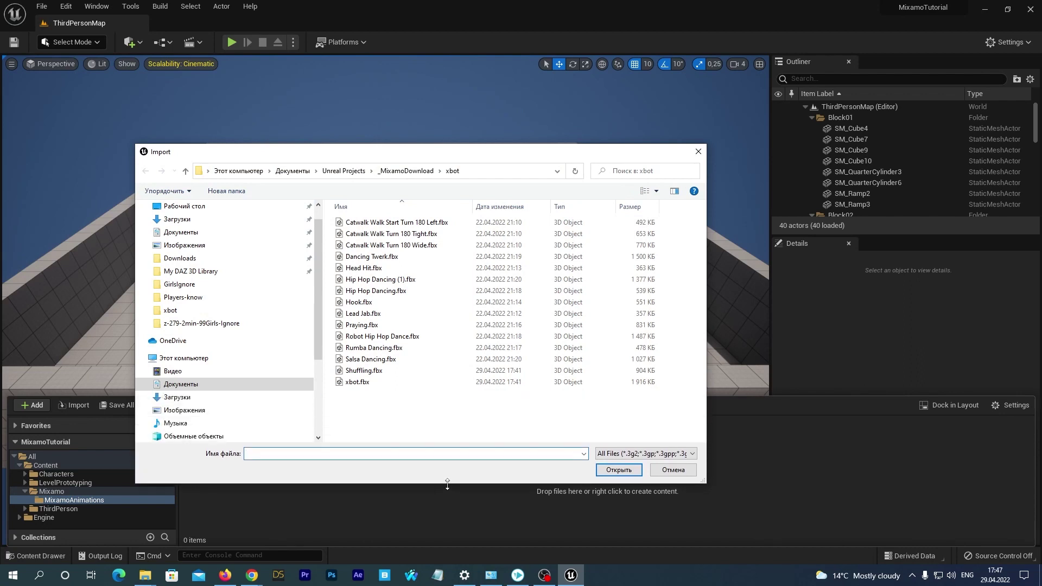
{"action": "left_click", "coordinate": [379, 373]}
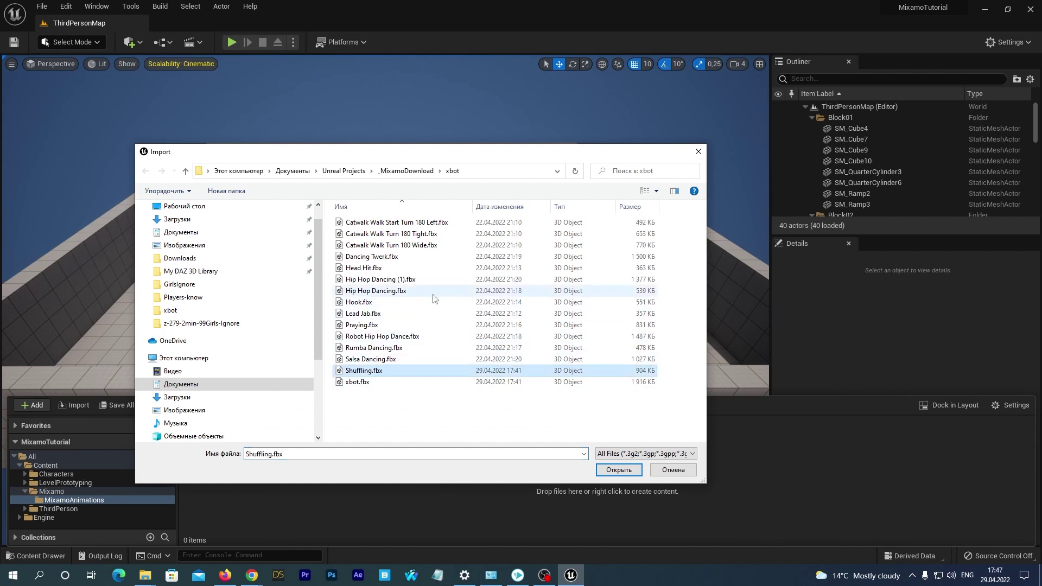
{"action": "left_click", "coordinate": [413, 223], "text": "shift"}
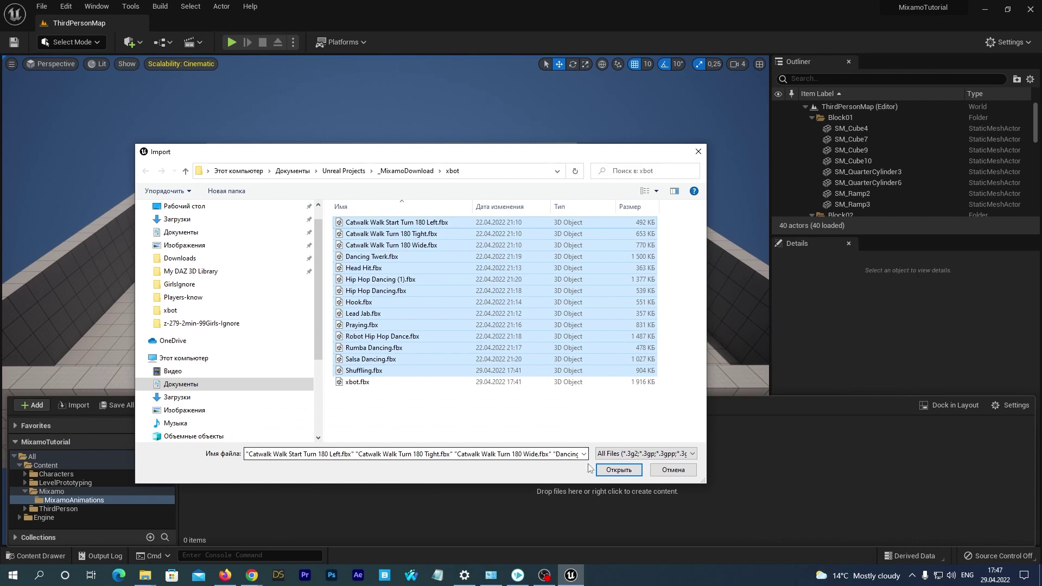
{"action": "left_click", "coordinate": [611, 470]}
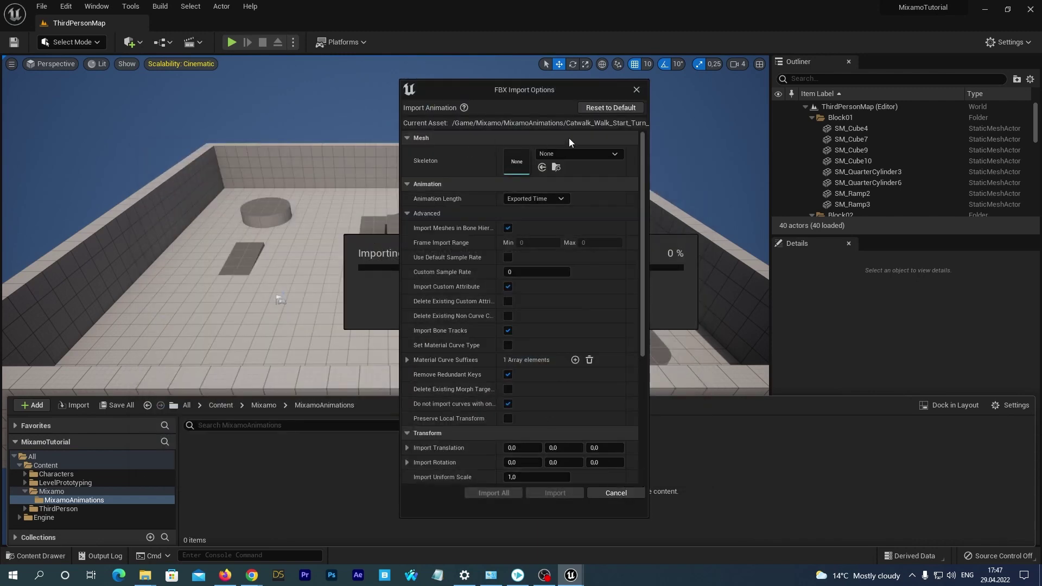
Step: Set the skeleton to xbot_Skeleton and Import All fourteen animations
{"action": "left_click", "coordinate": [575, 153]}
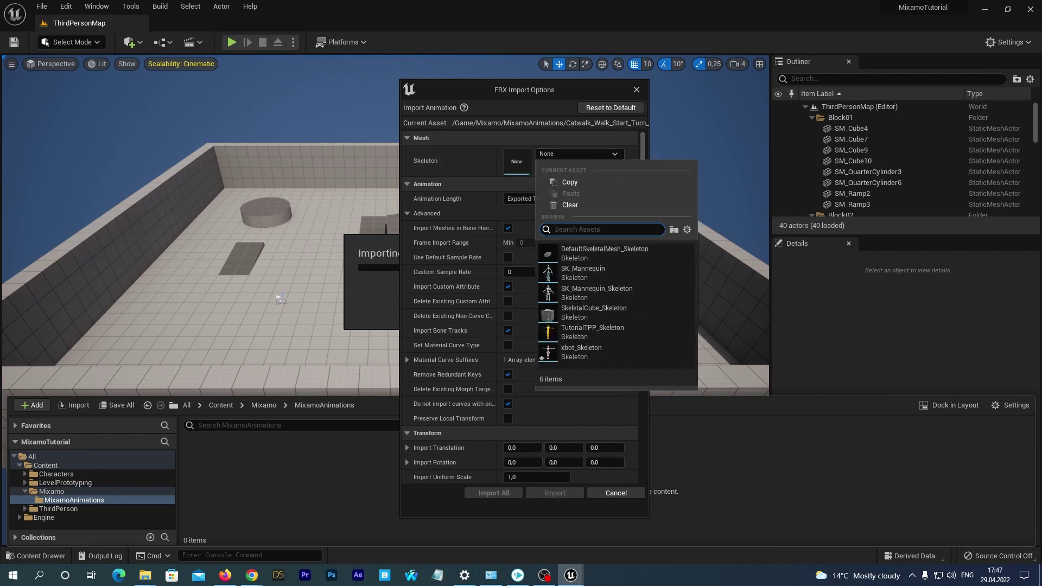
{"action": "type", "text": "xb"}
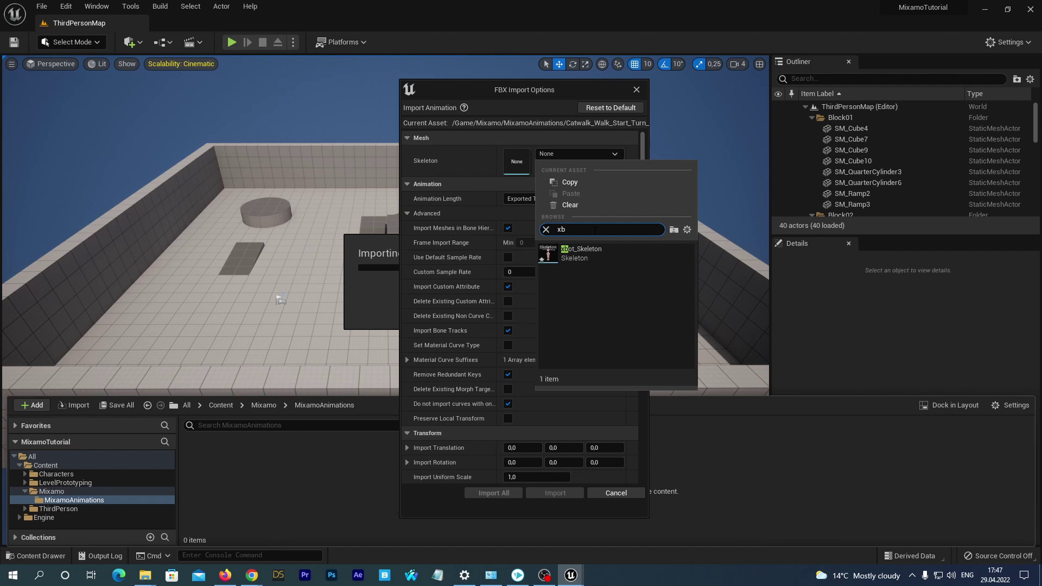
{"action": "left_click", "coordinate": [577, 248]}
{"action": "scroll", "coordinate": [644, 353], "scroll_direction": "down", "scroll_amount": 5}
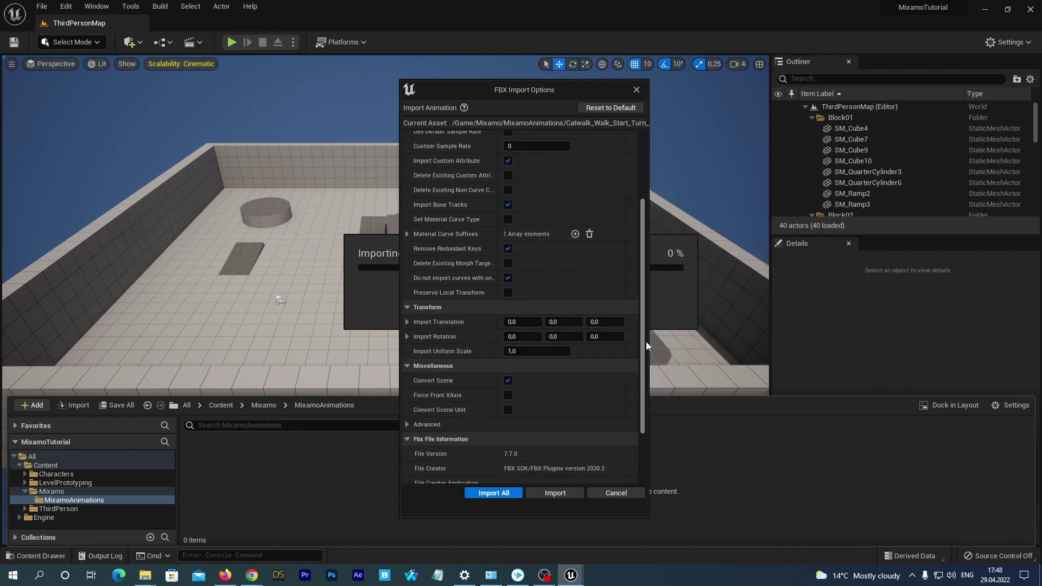
{"action": "scroll", "coordinate": [645, 369], "scroll_direction": "down", "scroll_amount": 3}
{"action": "left_click", "coordinate": [490, 495]}
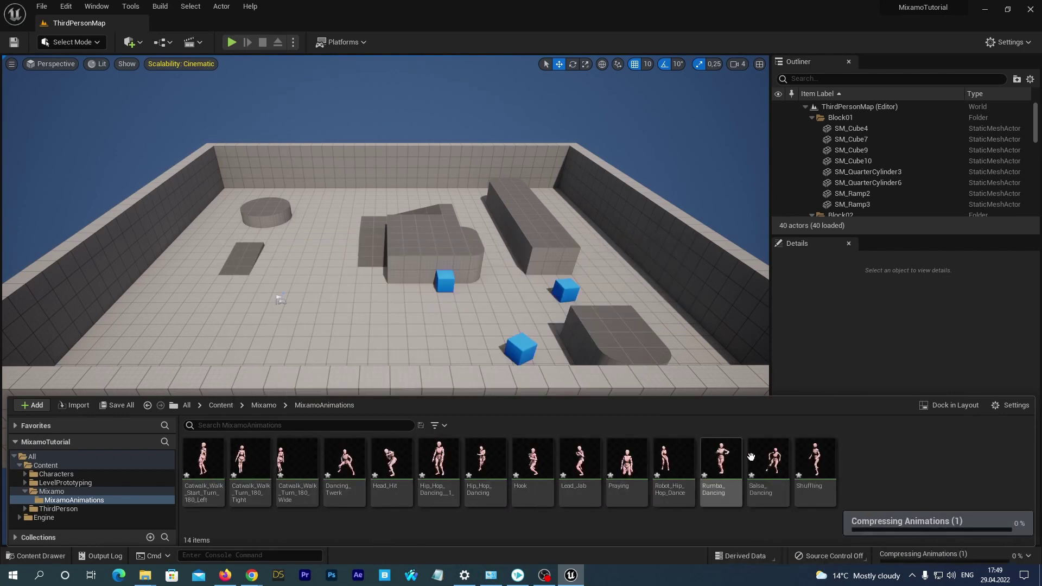
{"action": "double_click", "coordinate": [811, 467]}
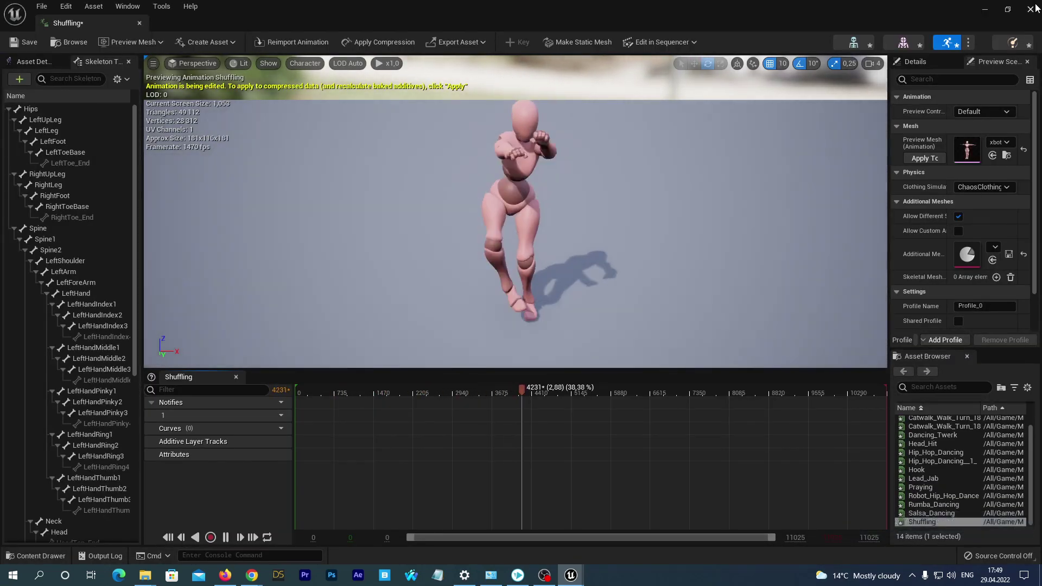
{"action": "left_click", "coordinate": [1031, 8]}
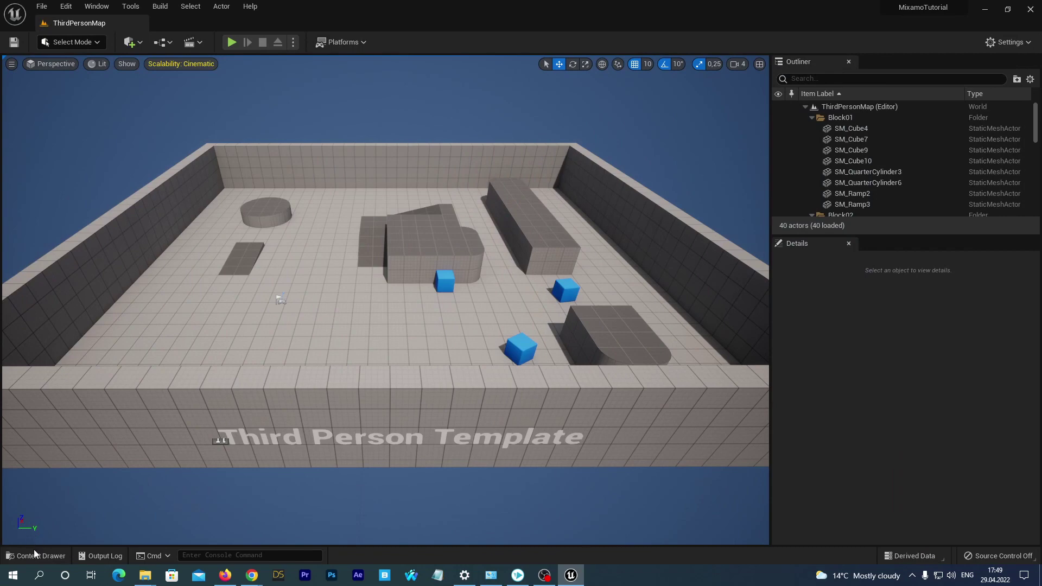
{"action": "left_click", "coordinate": [34, 556]}
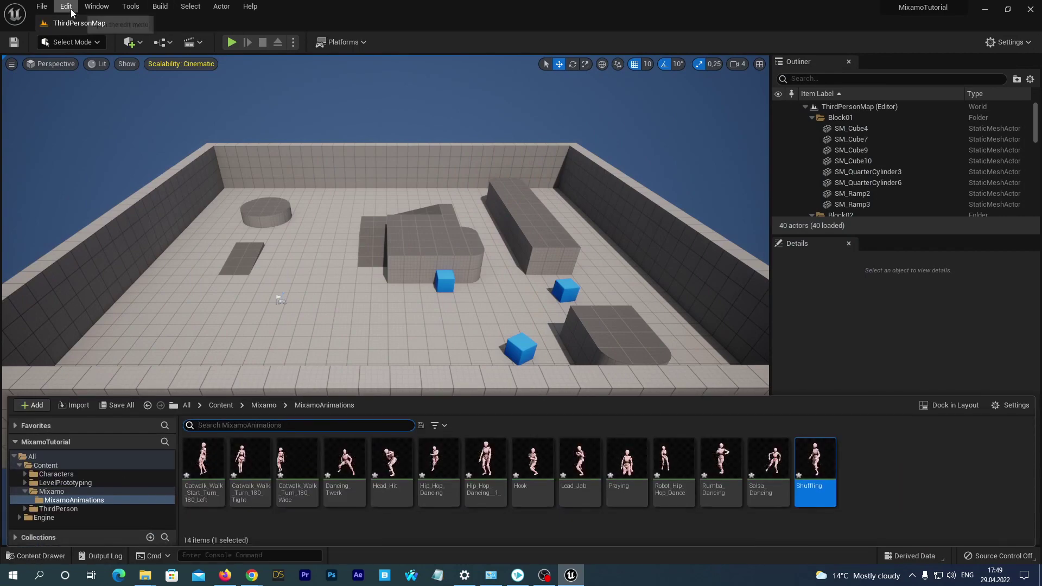
Step: Enable the MixamoAnimToUE5 plugin from Edit > Plugins and restart, saving changed content
{"action": "left_click", "coordinate": [66, 6]}
{"action": "left_click", "coordinate": [92, 181]}
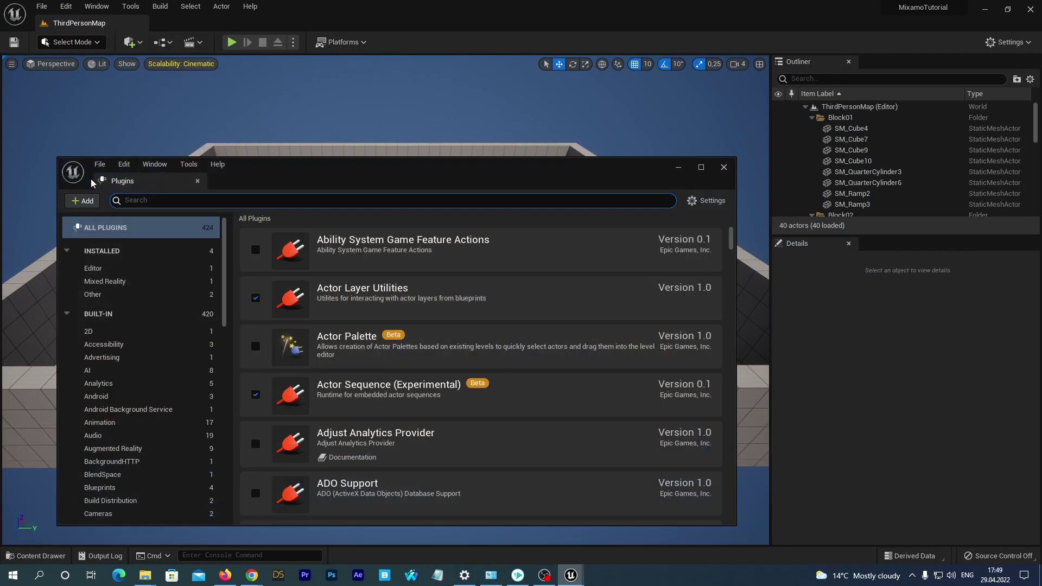
{"action": "type", "text": "mixamo"}
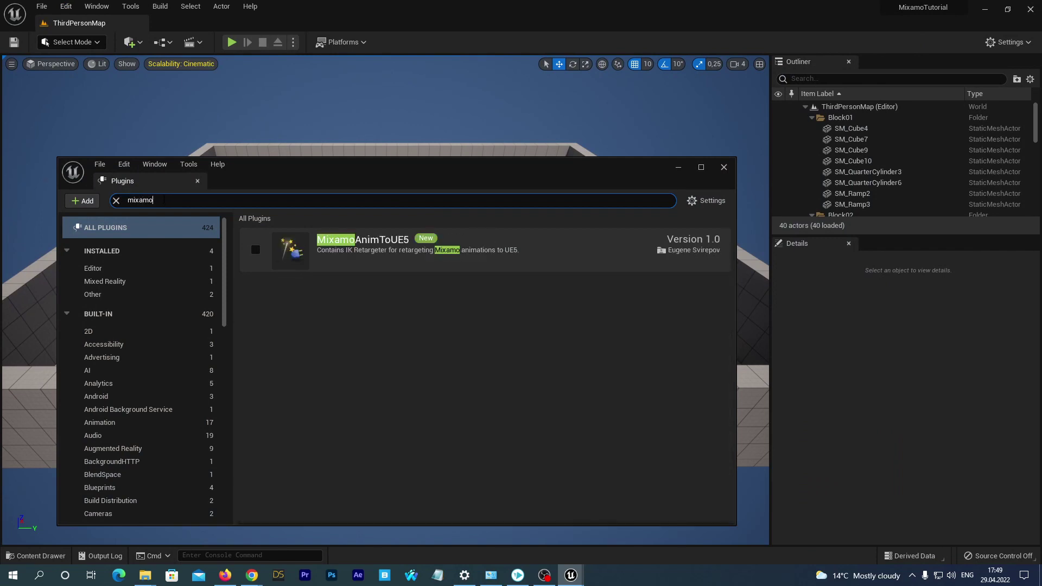
{"action": "left_click", "coordinate": [255, 249]}
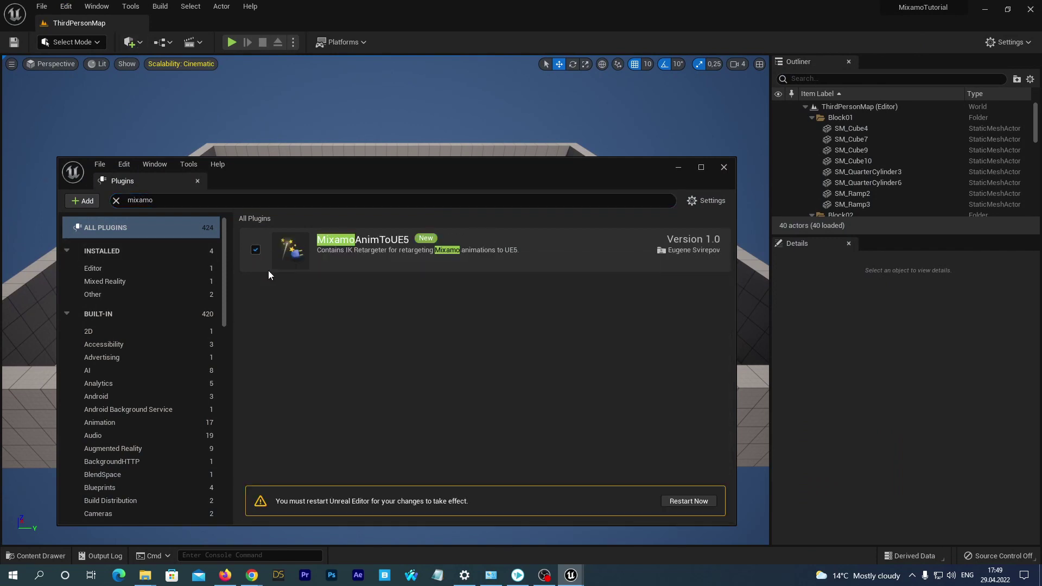
{"action": "left_click", "coordinate": [685, 502]}
{"action": "left_click", "coordinate": [548, 407]}
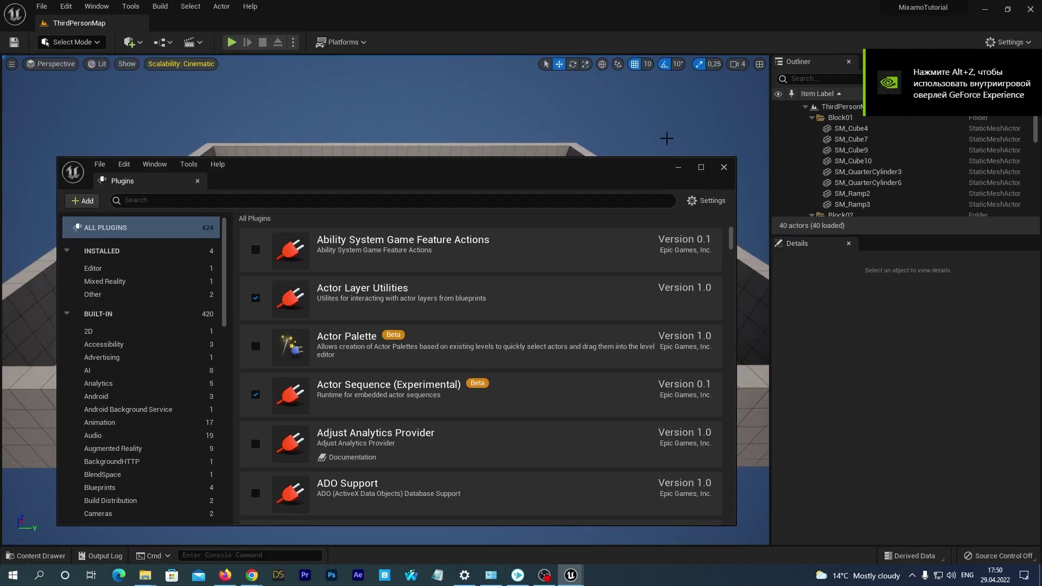
Step: Close the Plugins window and select the Shuffling animation in MixamoAnimations
{"action": "left_click", "coordinate": [723, 169]}
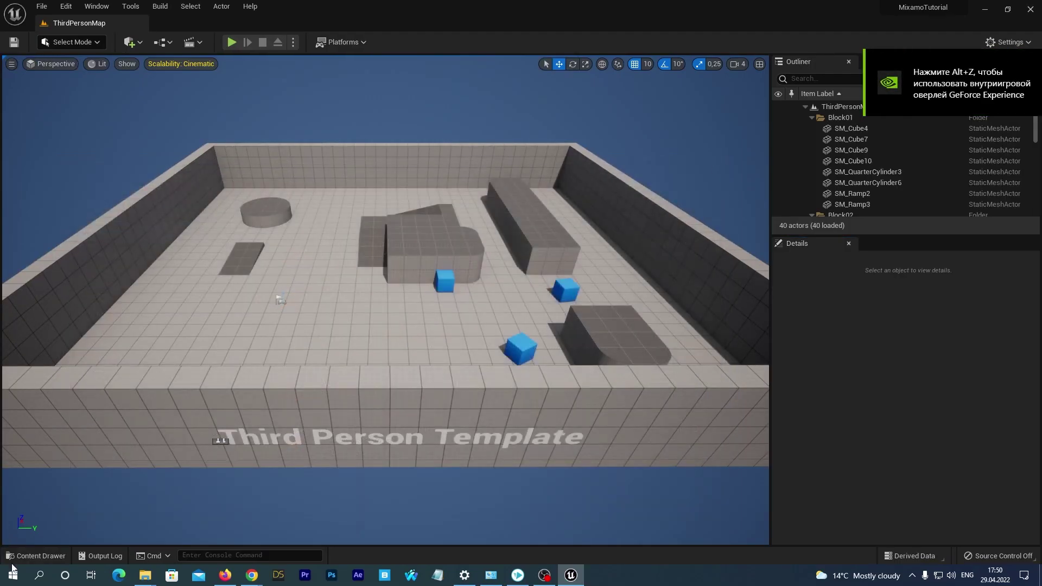
{"action": "left_click", "coordinate": [15, 556]}
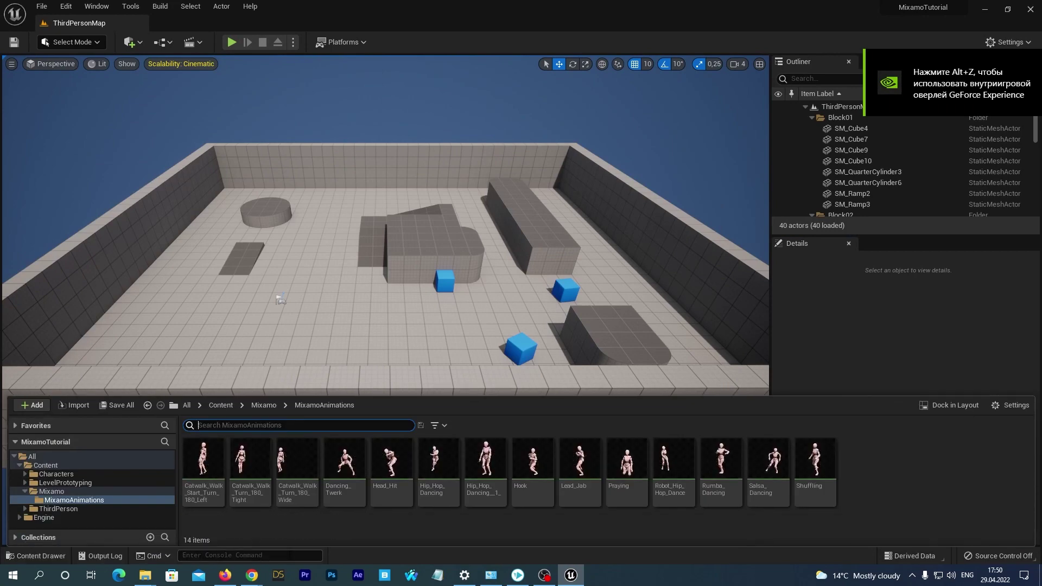
{"action": "left_click", "coordinate": [203, 473]}
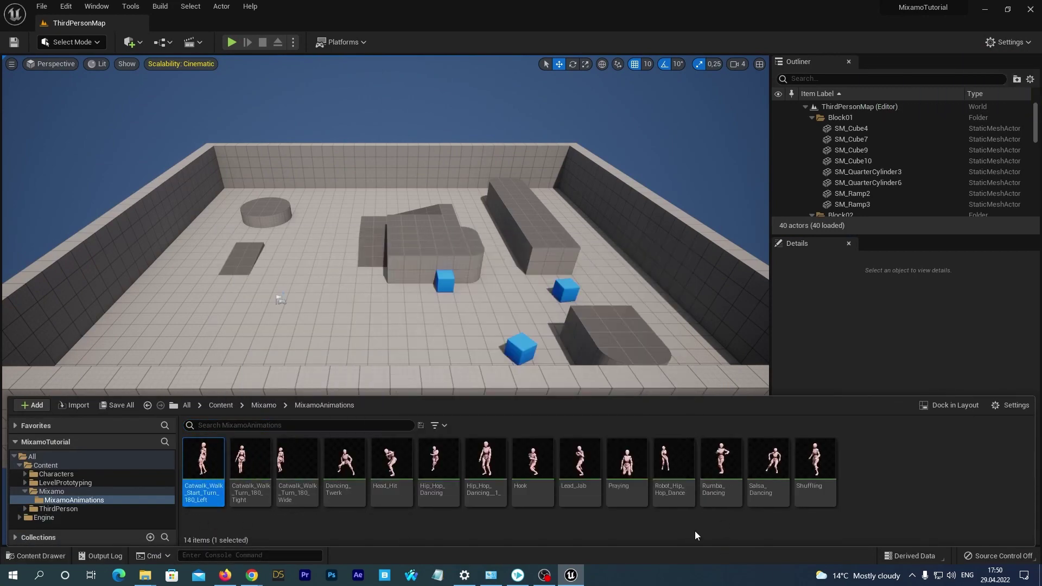
{"action": "left_click", "coordinate": [810, 471]}
Step: Duplicate and retarget Shuffling onto SKM_Quinn using MixamoIKRetargeter1
{"action": "right_click", "coordinate": [811, 470]}
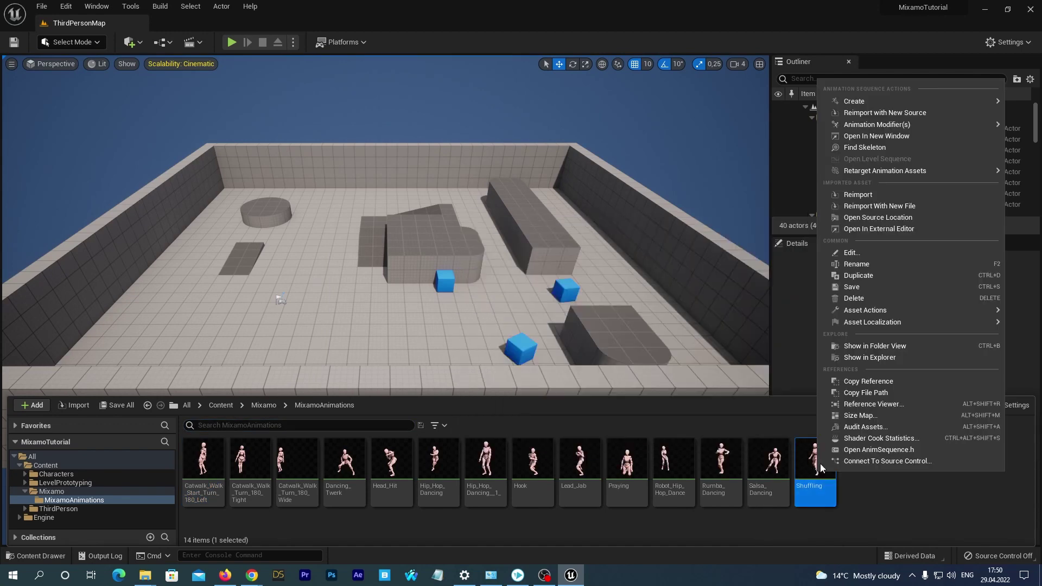
{"action": "mouse_move", "coordinate": [893, 173]}
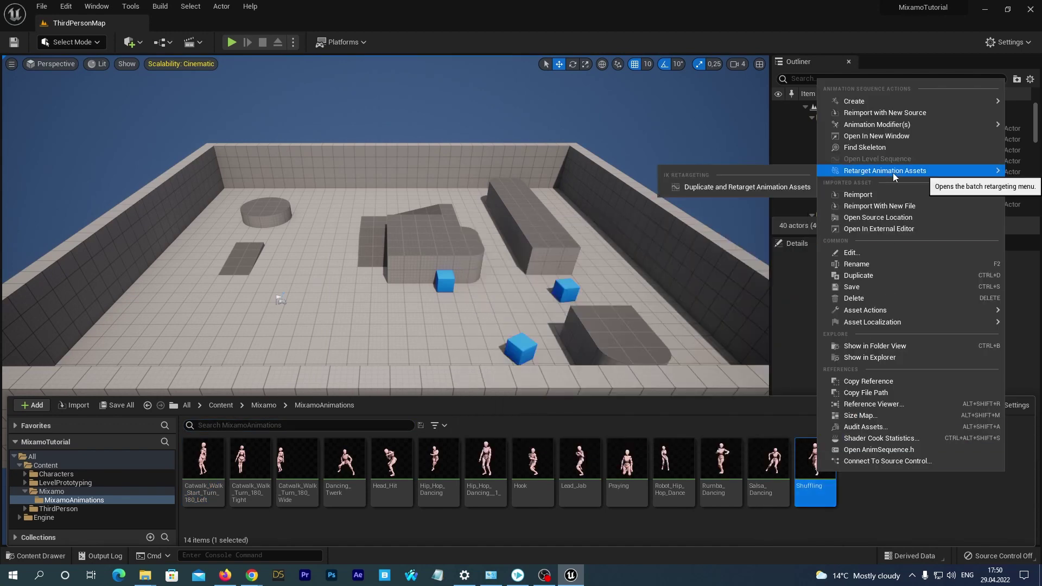
{"action": "left_click", "coordinate": [767, 188]}
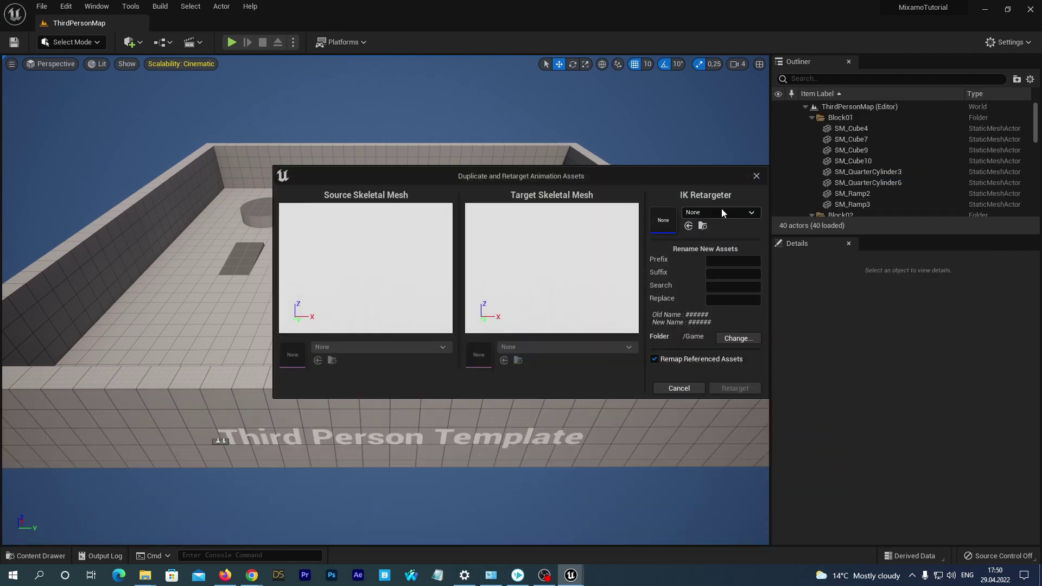
{"action": "left_click", "coordinate": [721, 211]}
{"action": "left_click", "coordinate": [721, 335]}
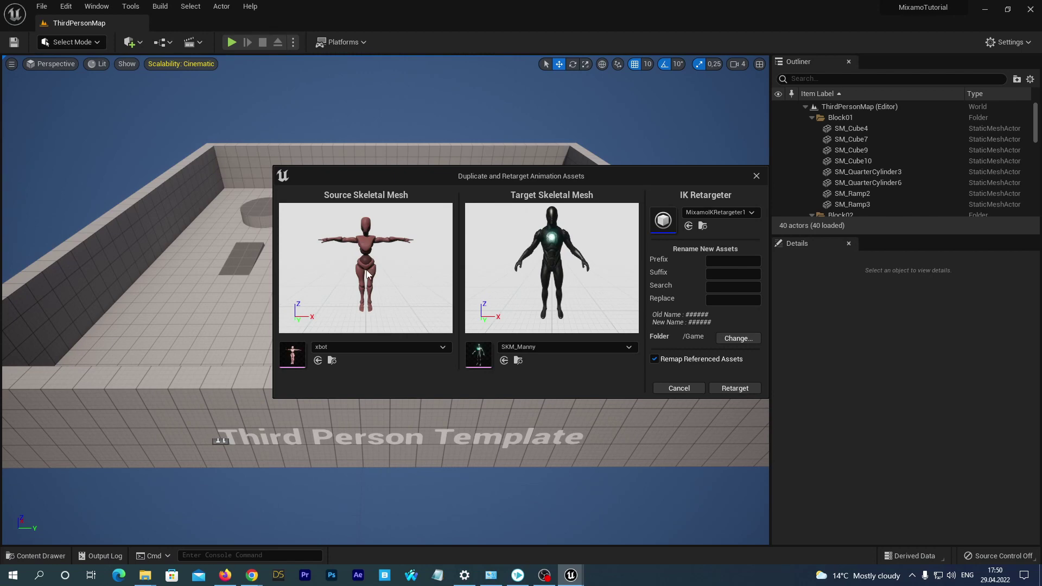
{"action": "left_click", "coordinate": [578, 348]}
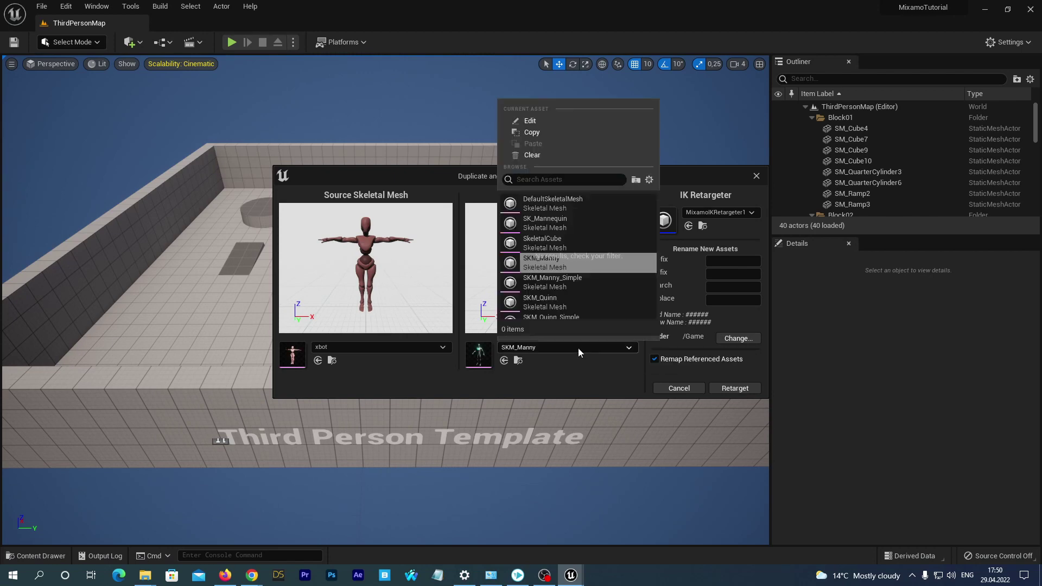
{"action": "left_click", "coordinate": [533, 303]}
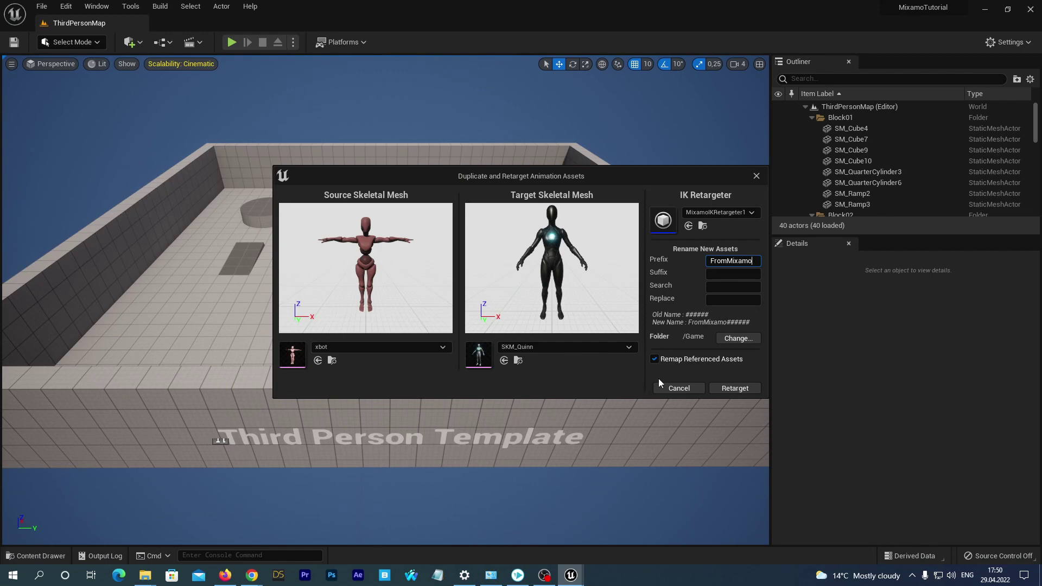
{"action": "left_click", "coordinate": [724, 388]}
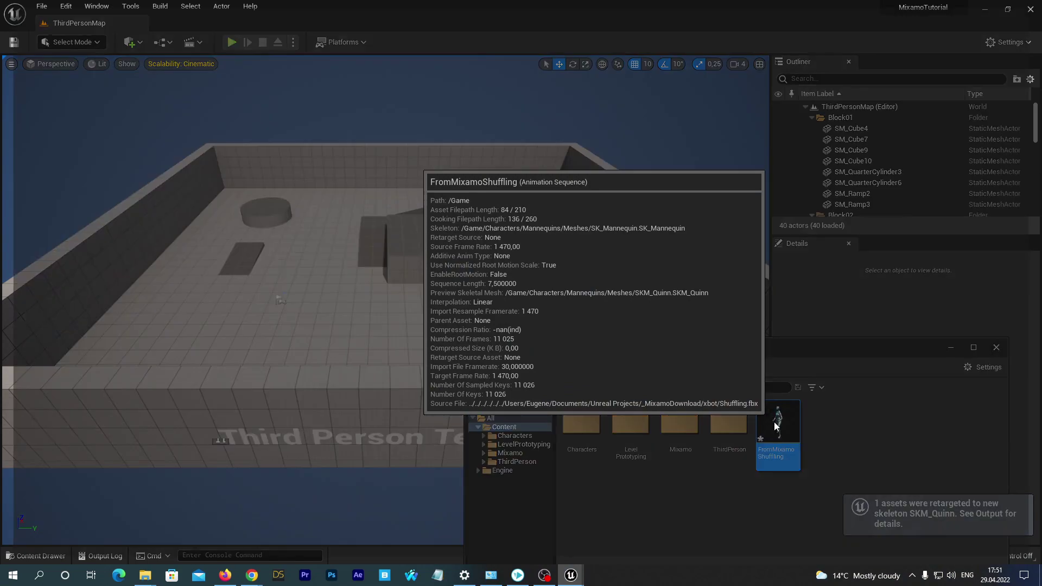
Step: Preview FromMixamoShuffling, then close the preview and the floating Content Browser
{"action": "double_click", "coordinate": [776, 422]}
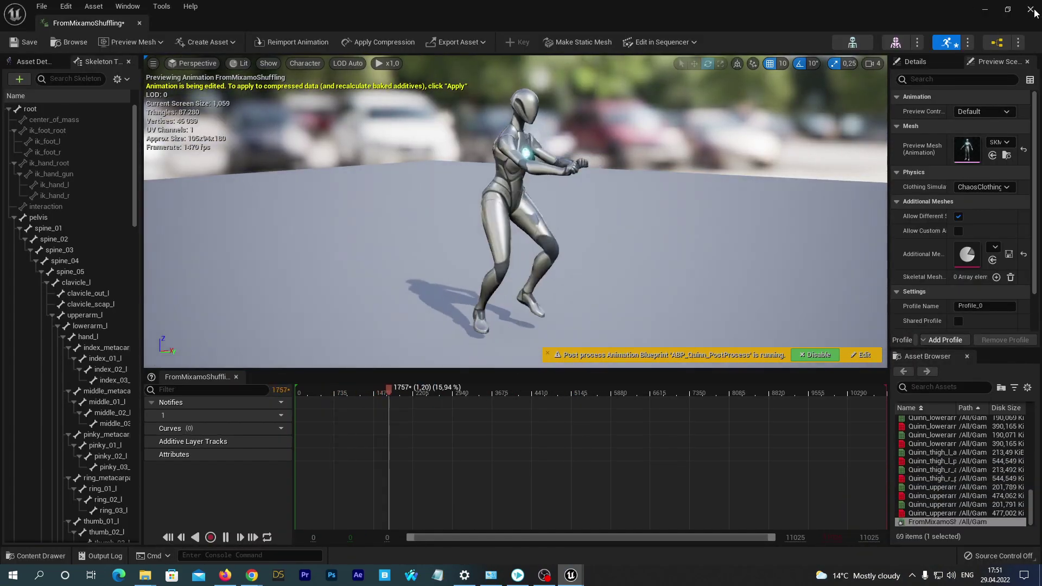
{"action": "key", "text": "alt+Tab"}
{"action": "left_click", "coordinate": [996, 347]}
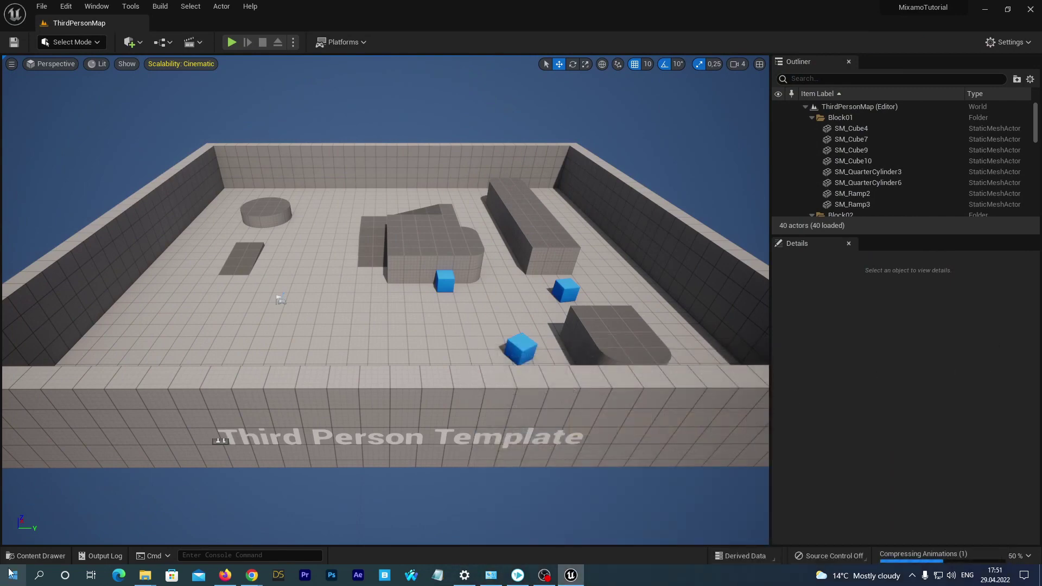
Step: Retarget the 13 animations from Catwalk through Salsa_Dancing onto SKM_Quinn with MixamoIKRetargeter1
{"action": "left_click", "coordinate": [14, 556]}
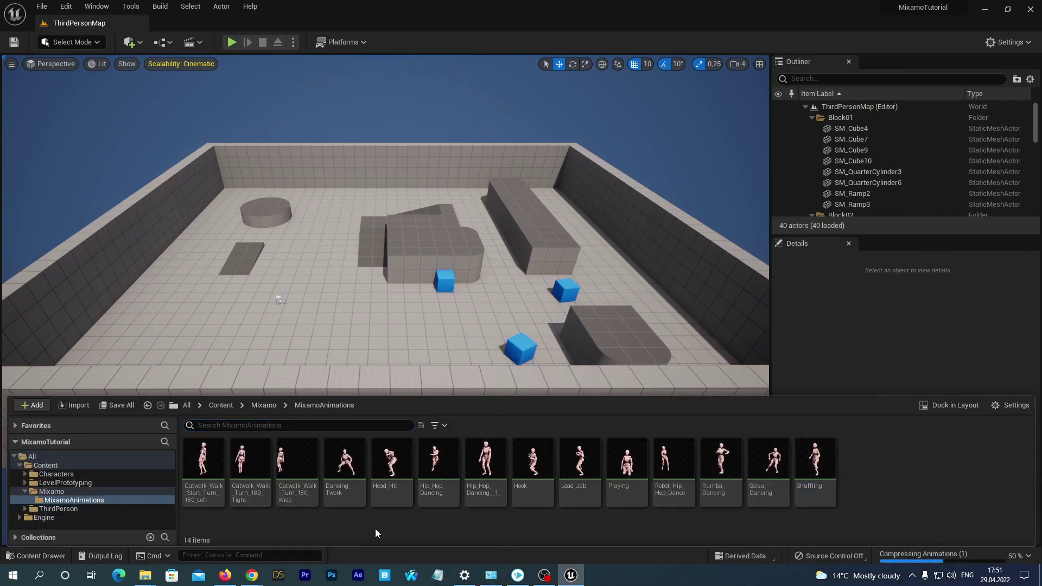
{"action": "left_click", "coordinate": [212, 466]}
{"action": "left_click", "coordinate": [768, 461], "text": "shift"}
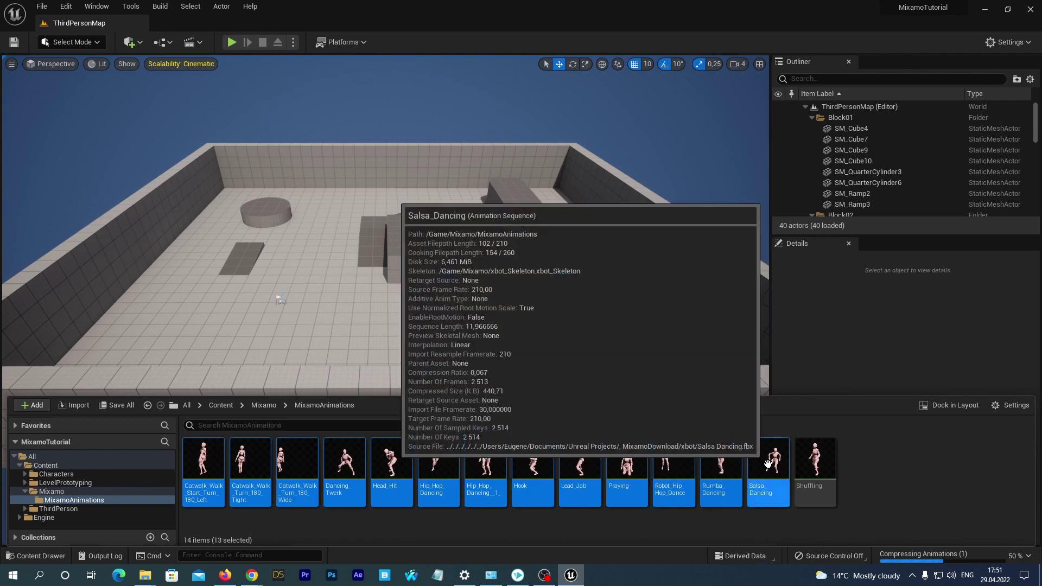
{"action": "right_click", "coordinate": [767, 462]}
{"action": "mouse_move", "coordinate": [823, 176]}
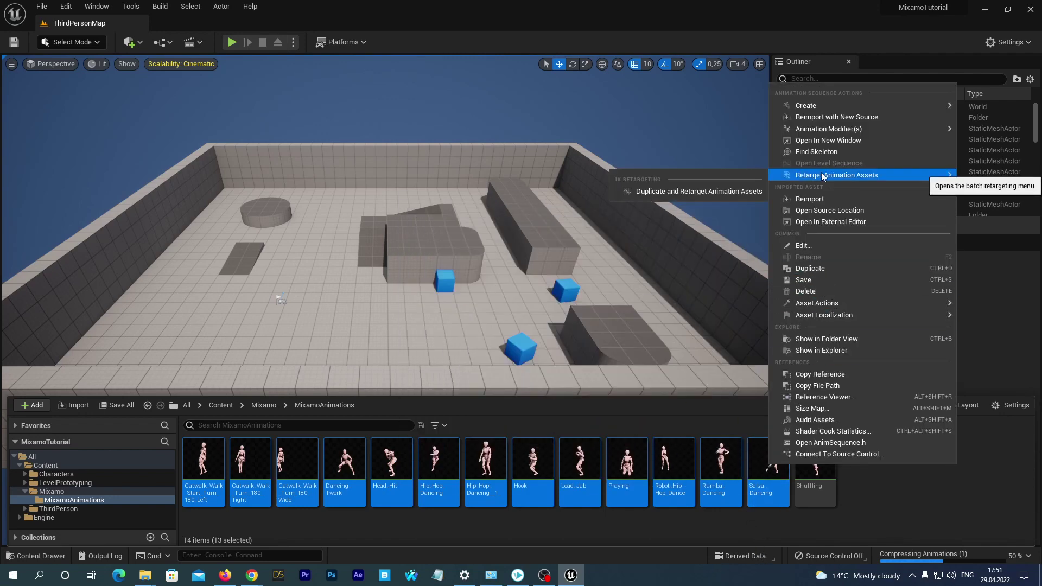
{"action": "left_click", "coordinate": [734, 190]}
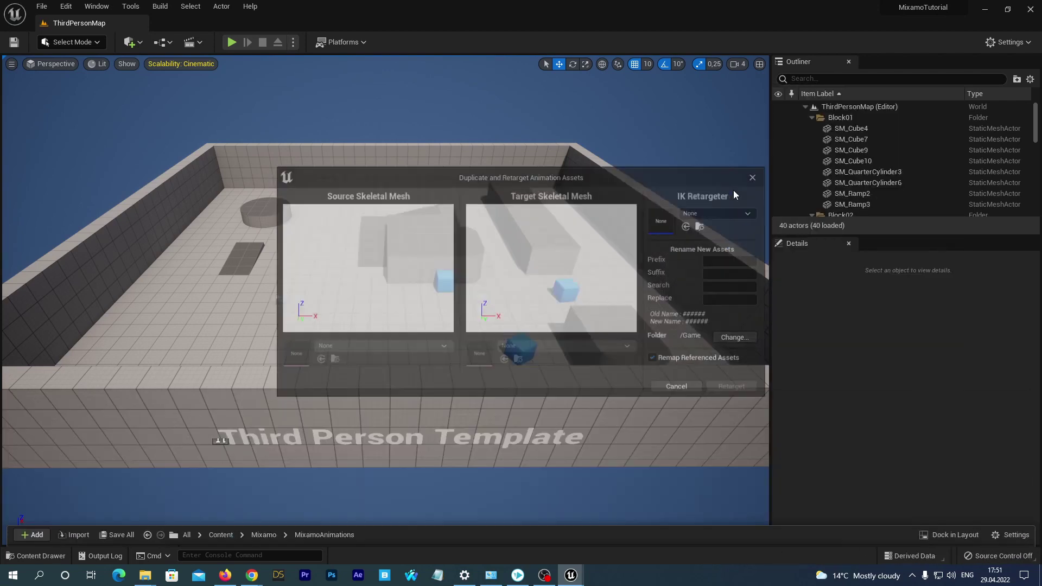
{"action": "left_click", "coordinate": [717, 211]}
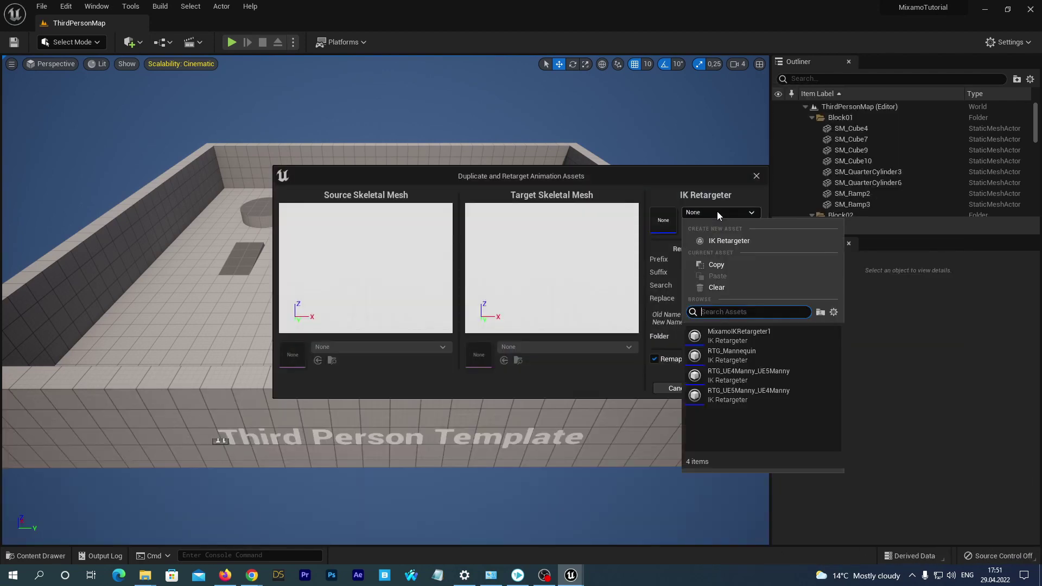
{"action": "left_click", "coordinate": [721, 332]}
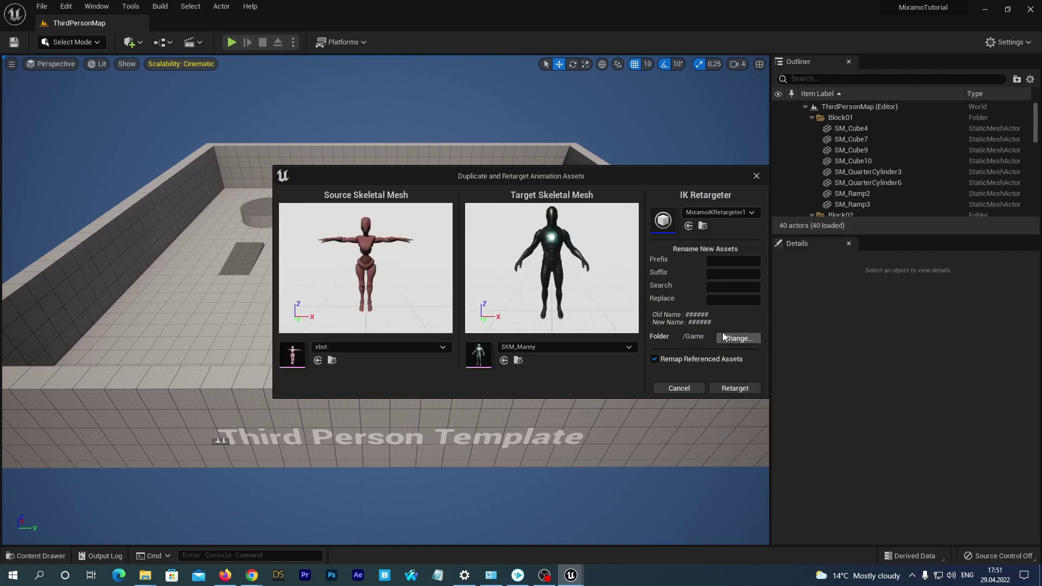
{"action": "left_click", "coordinate": [599, 347]}
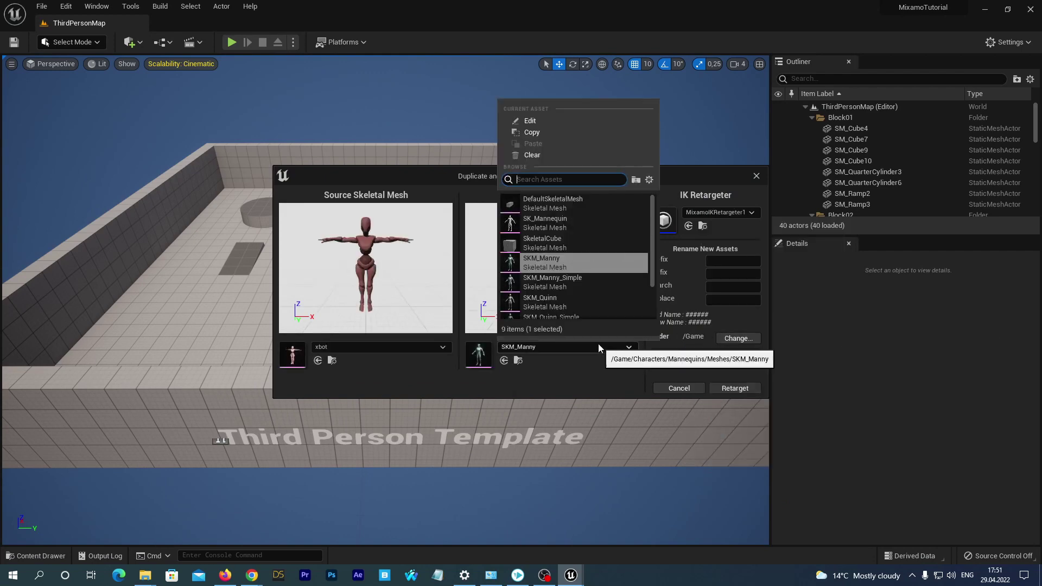
{"action": "left_click", "coordinate": [556, 309]}
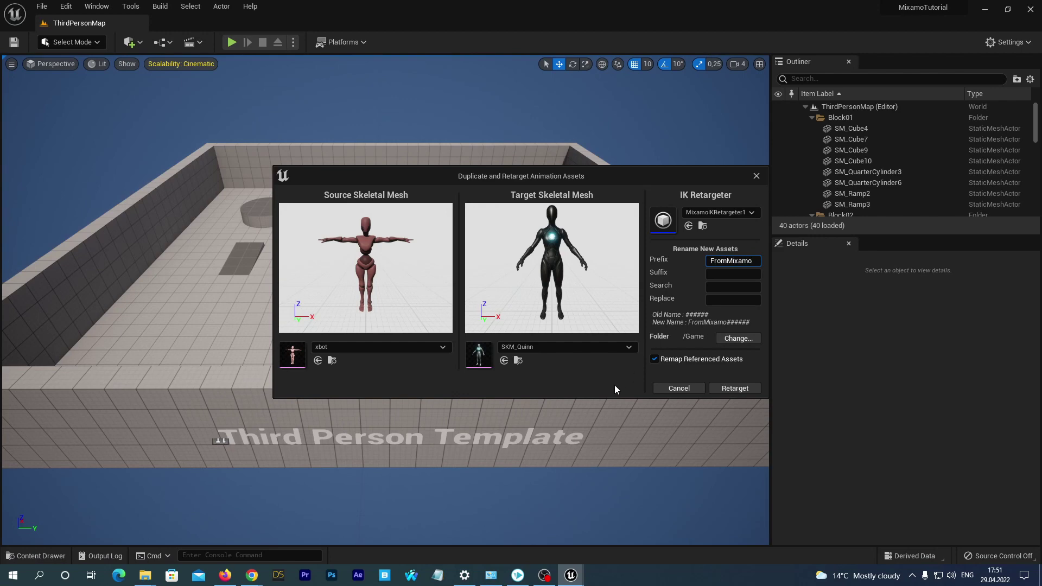
{"action": "left_click", "coordinate": [734, 388]}
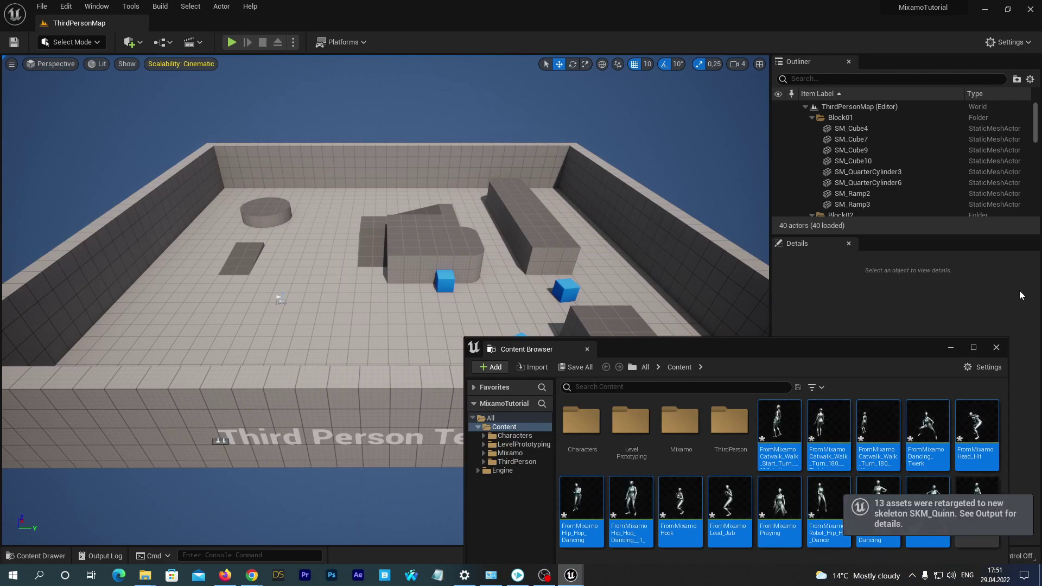
{"action": "key", "text": "ctrl+space"}
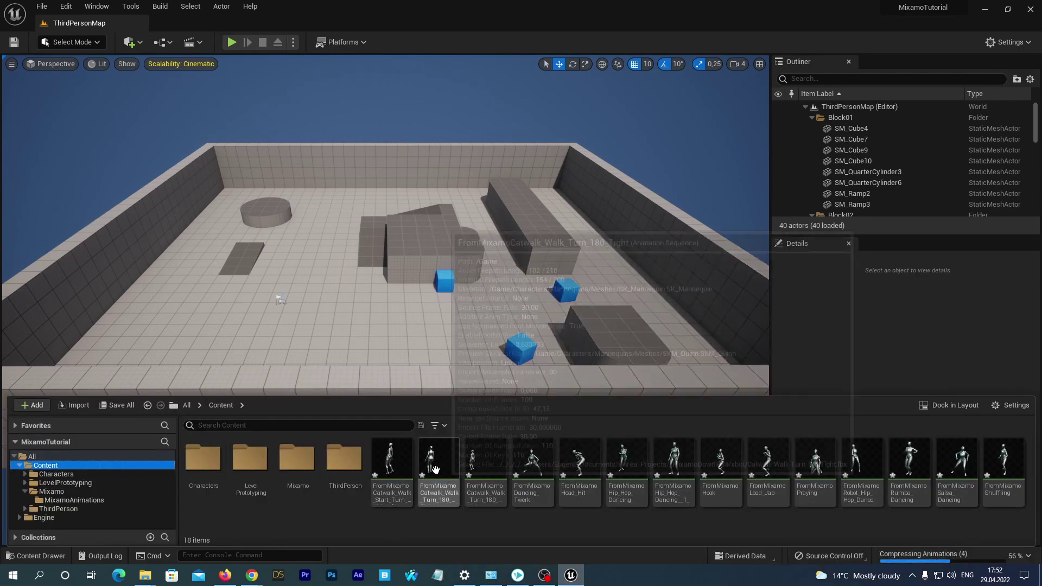
{"action": "left_click", "coordinate": [433, 467]}
{"action": "double_click", "coordinate": [433, 468]}
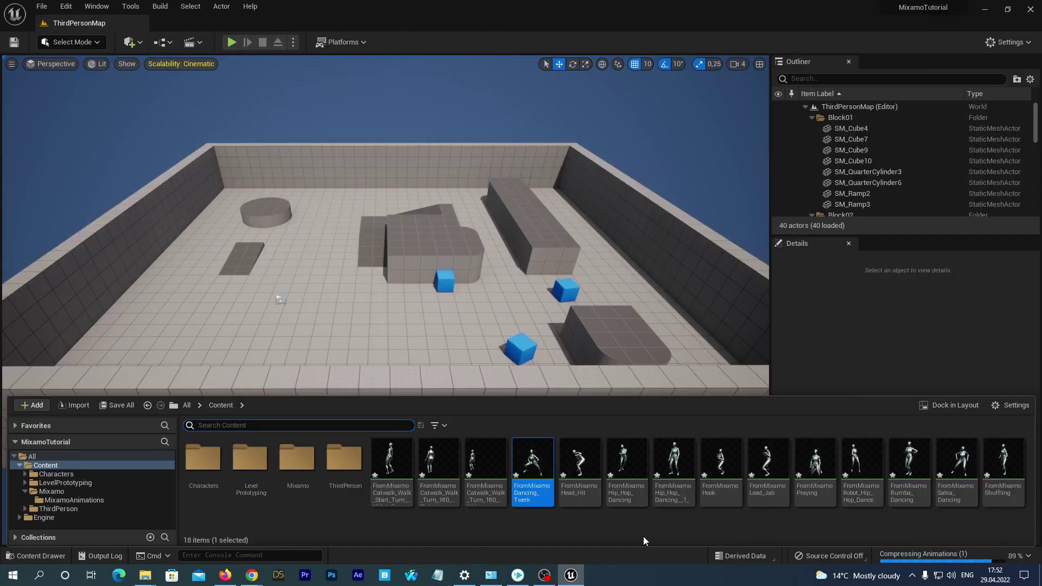
{"action": "double_click", "coordinate": [720, 465]}
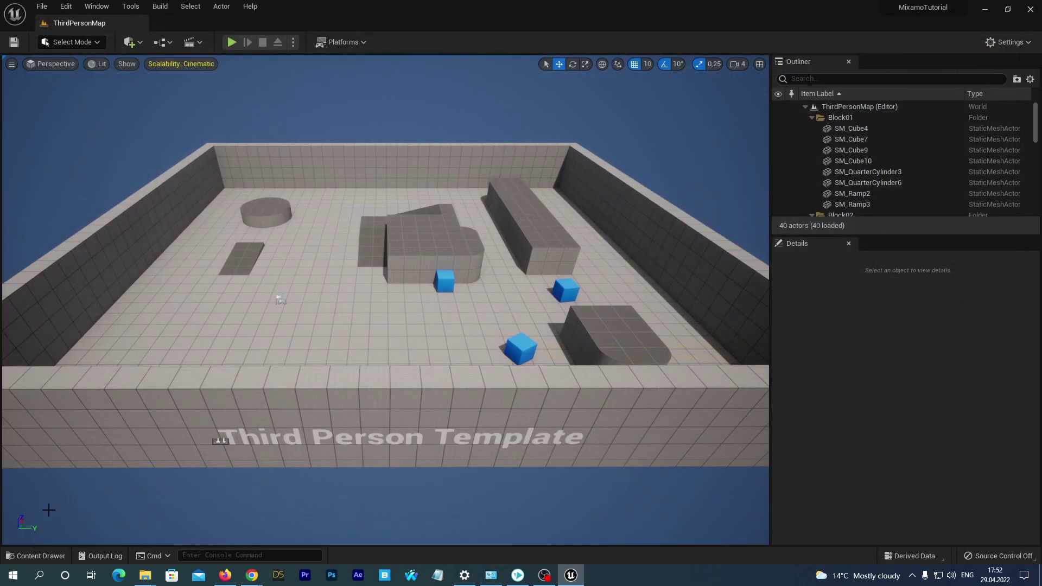
Step: Expand Characters > Mannequins > Animations in the folder tree and return to the Content folder
{"action": "left_click", "coordinate": [37, 559]}
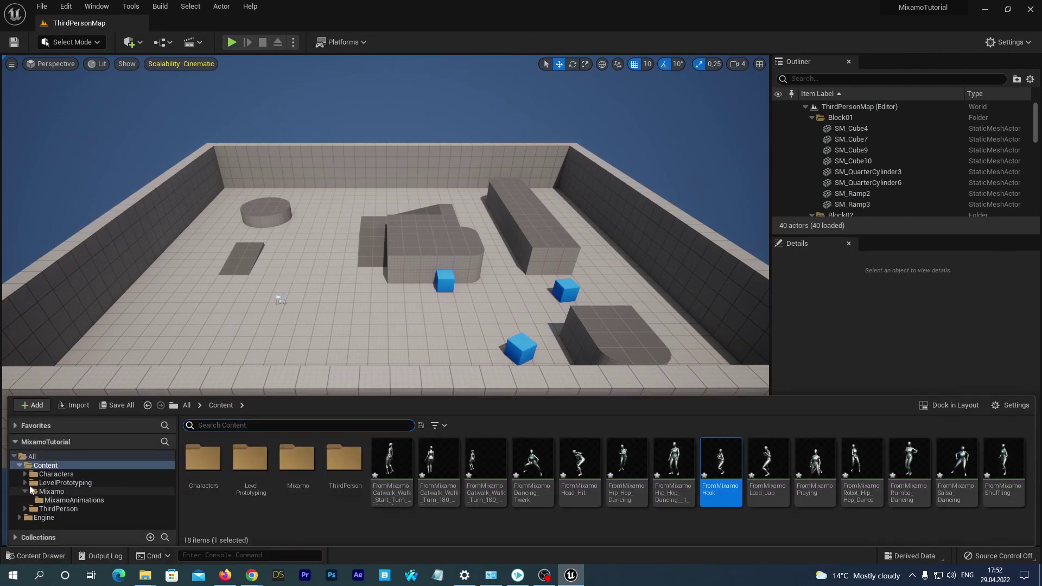
{"action": "left_click", "coordinate": [25, 474]}
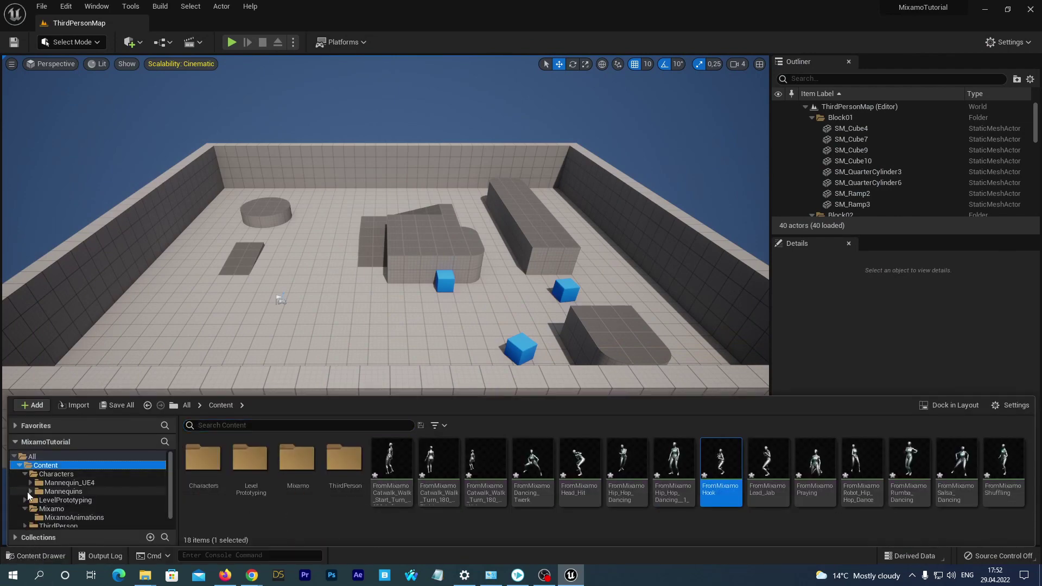
{"action": "left_click", "coordinate": [30, 491]}
{"action": "scroll", "coordinate": [21, 497], "scroll_direction": "down", "scroll_amount": 1}
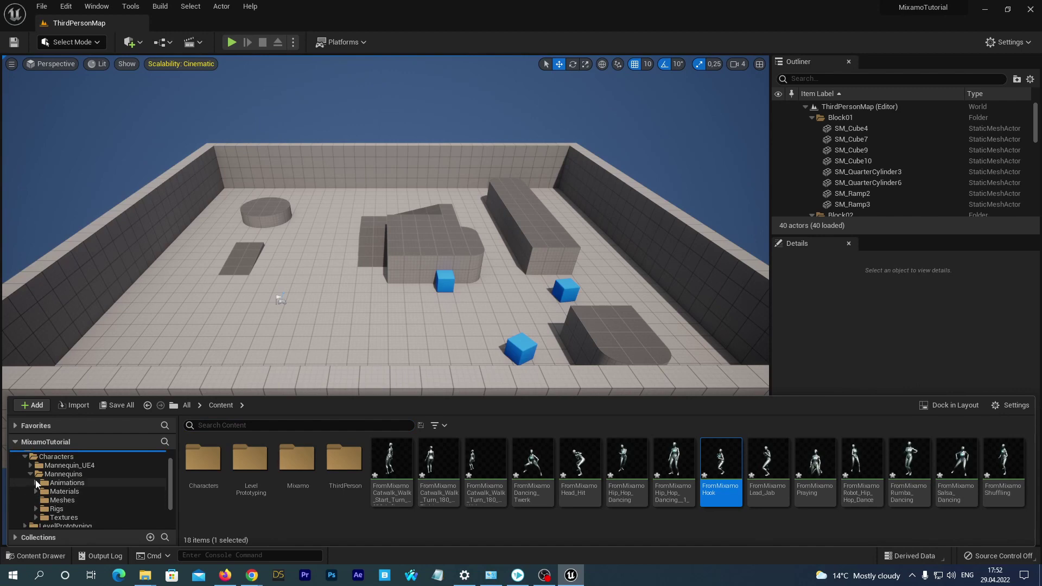
{"action": "left_click", "coordinate": [54, 500]}
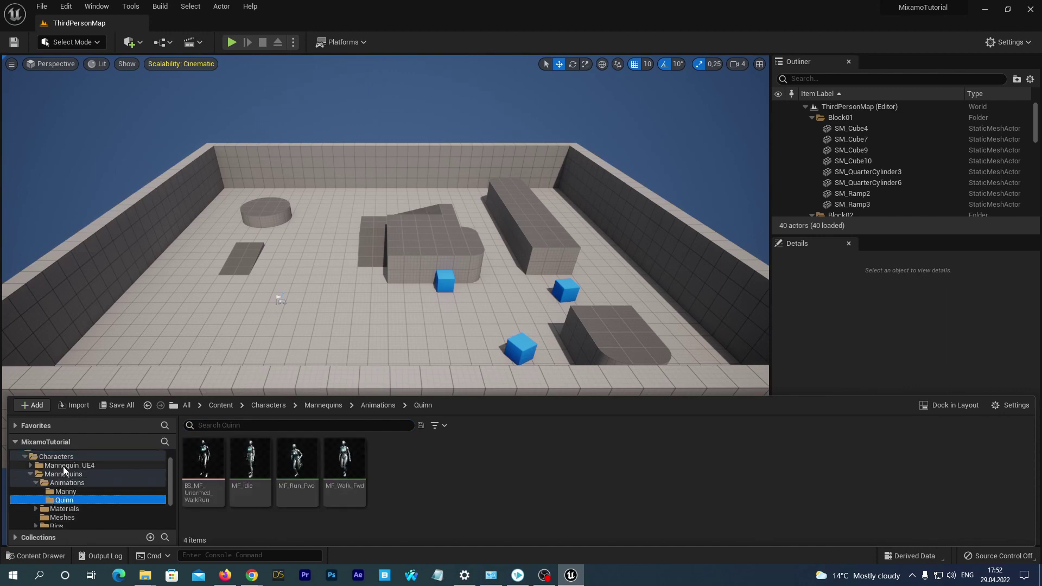
{"action": "scroll", "coordinate": [55, 468], "scroll_direction": "up", "scroll_amount": 2}
{"action": "left_click", "coordinate": [55, 459]}
{"action": "left_click", "coordinate": [54, 466]}
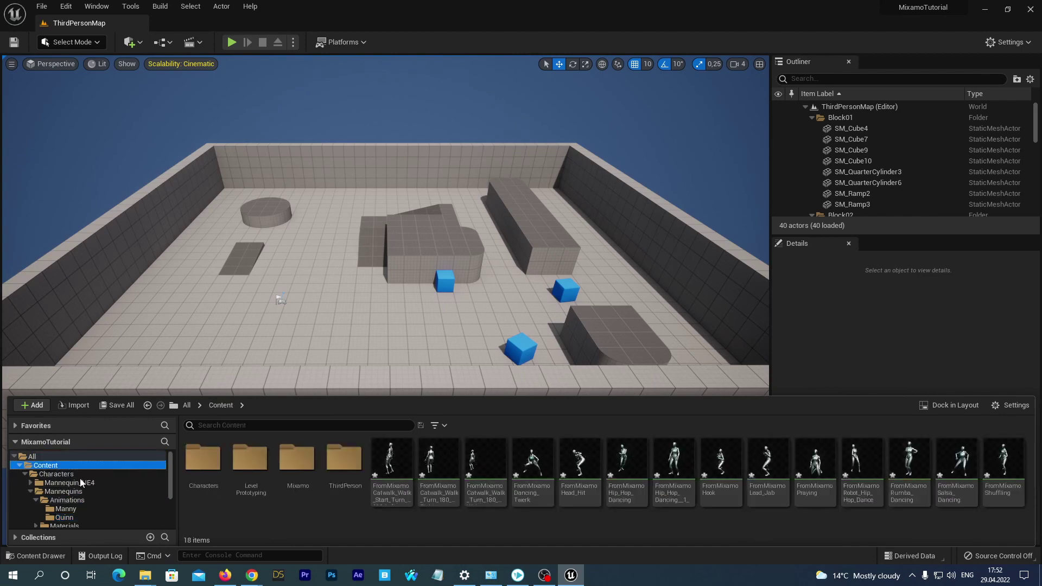
Step: Move the 14 FromMixamo animations into the Quinn folder
{"action": "left_click", "coordinate": [1007, 469], "text": "shift"}
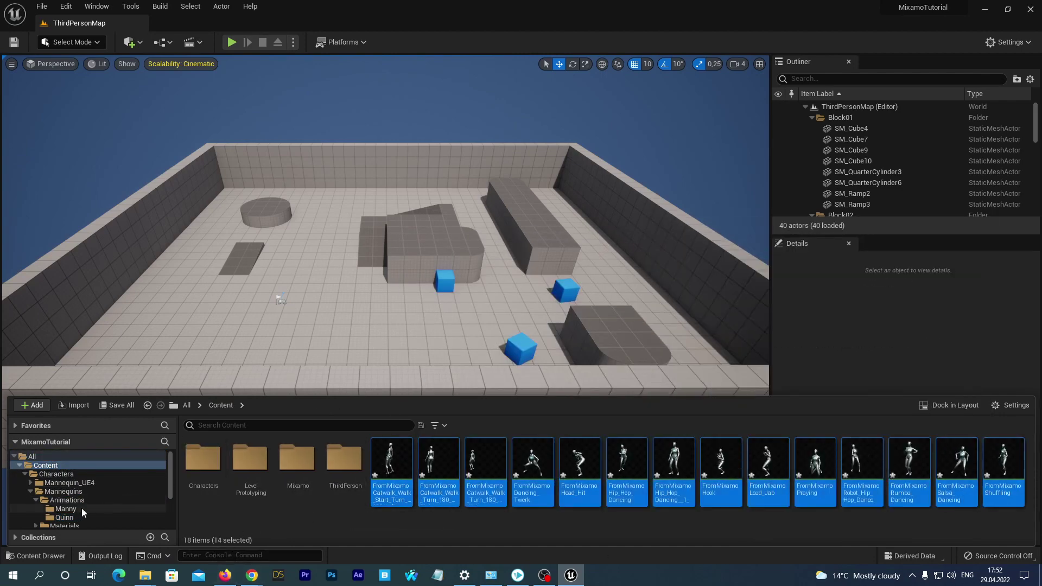
{"action": "mouse_move", "coordinate": [398, 468]}
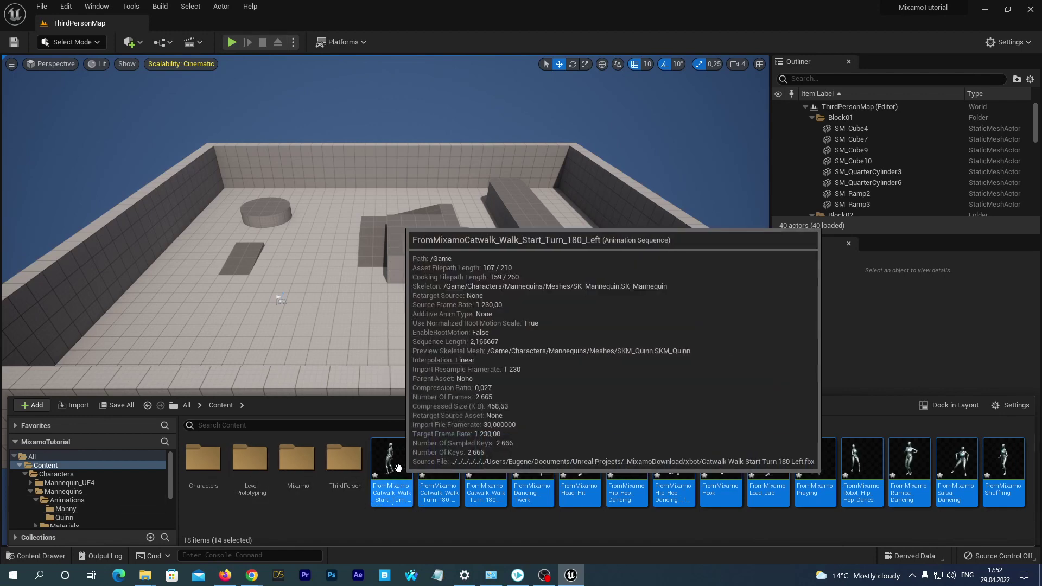
{"action": "left_click_drag", "start_coordinate": [398, 468], "coordinate": [80, 517]}
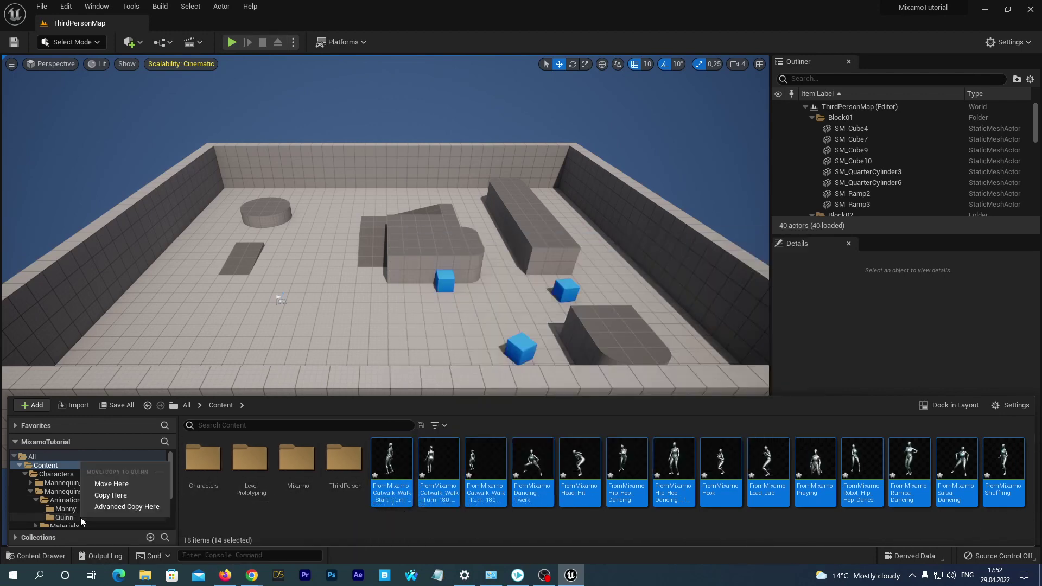
{"action": "left_click", "coordinate": [101, 485]}
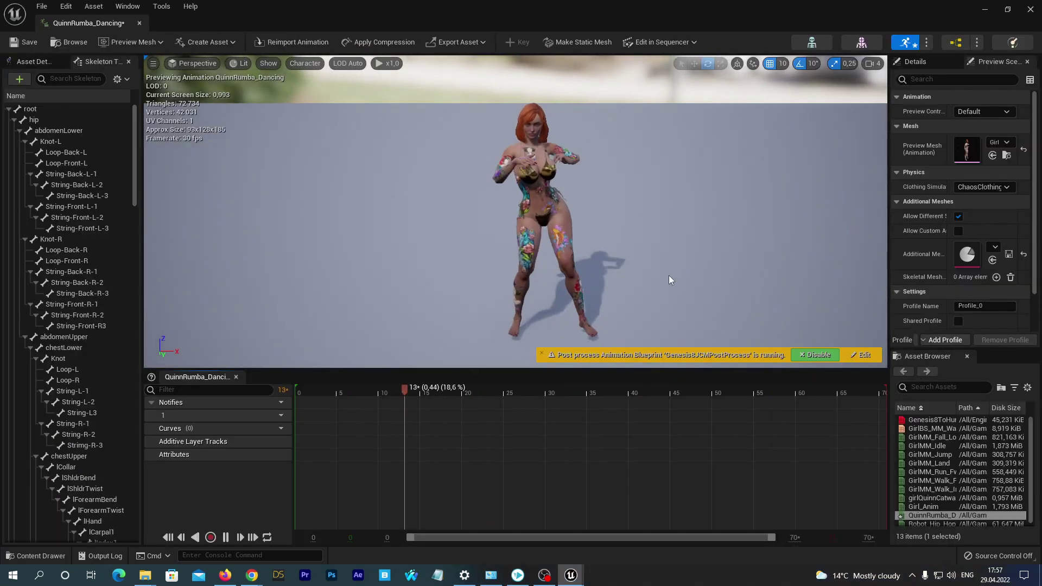
Step: Orbit the QuinnRumba_Dancing preview to see the dancer from behind, then close the animation editor
{"action": "scroll", "coordinate": [618, 285], "scroll_direction": "up", "scroll_amount": 5}
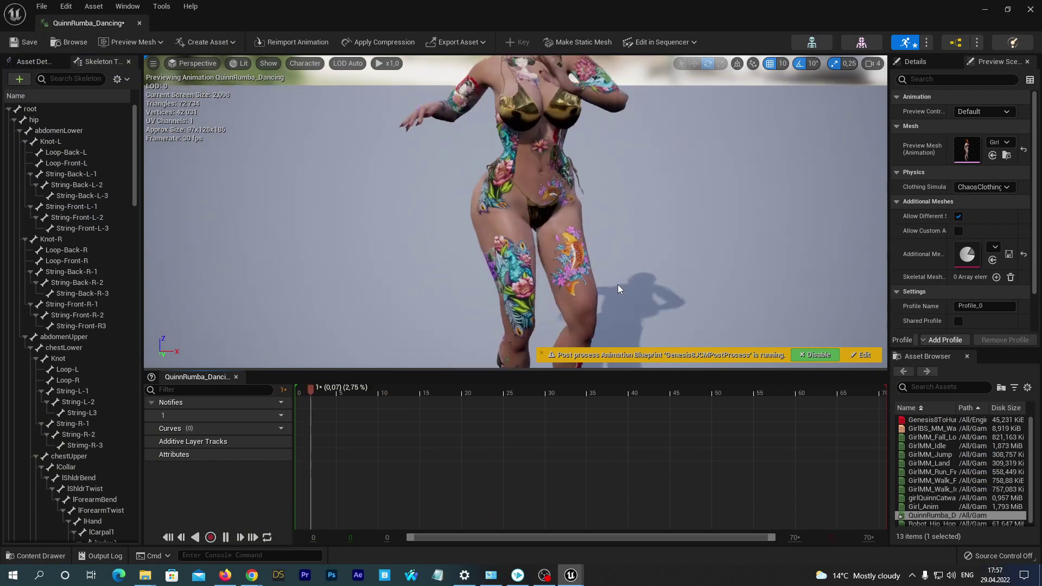
{"action": "scroll", "coordinate": [618, 283], "scroll_direction": "down", "scroll_amount": 3}
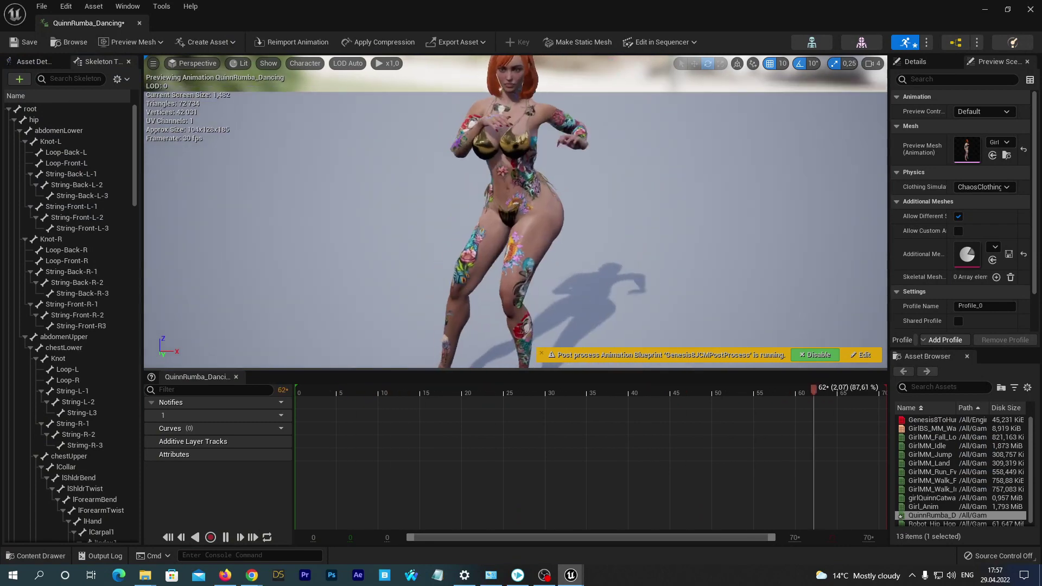
{"action": "left_click_drag", "start_coordinate": [634, 234], "coordinate": [296, 217]}
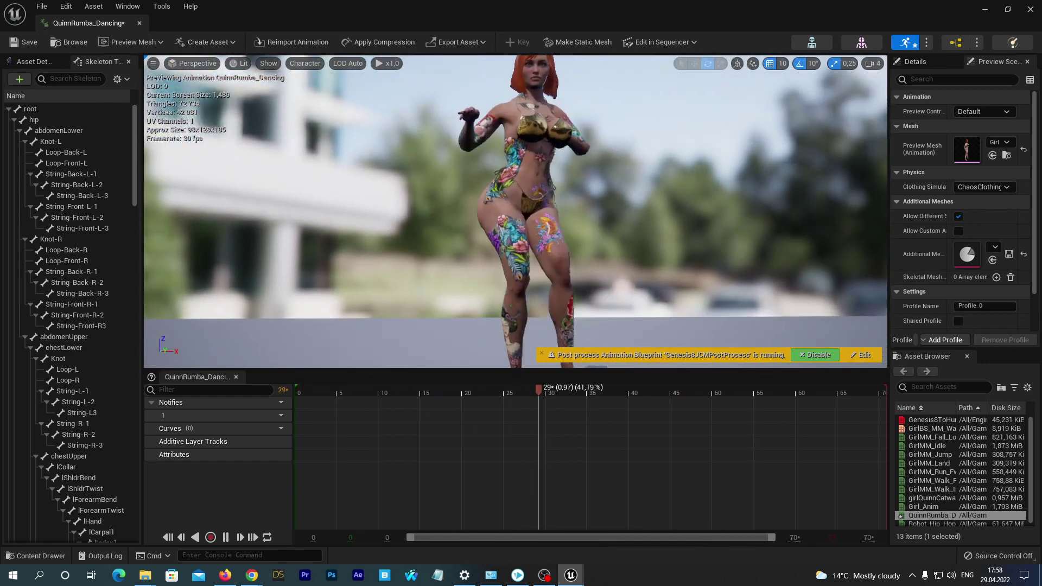
{"action": "left_click", "coordinate": [1031, 9]}
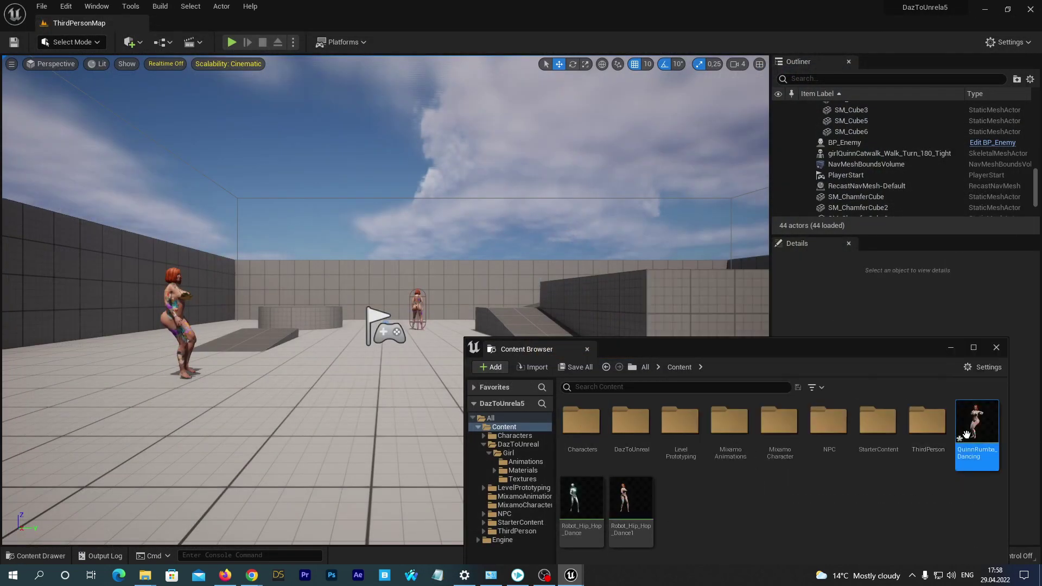